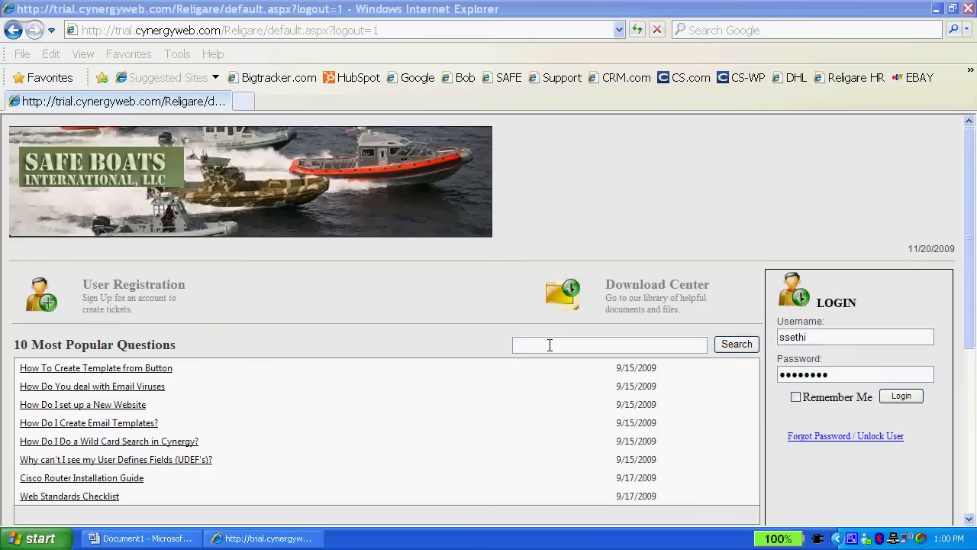
Bring the browser with the filled-in help desk login form into focus and scroll down slightly.
left_click(971, 145)
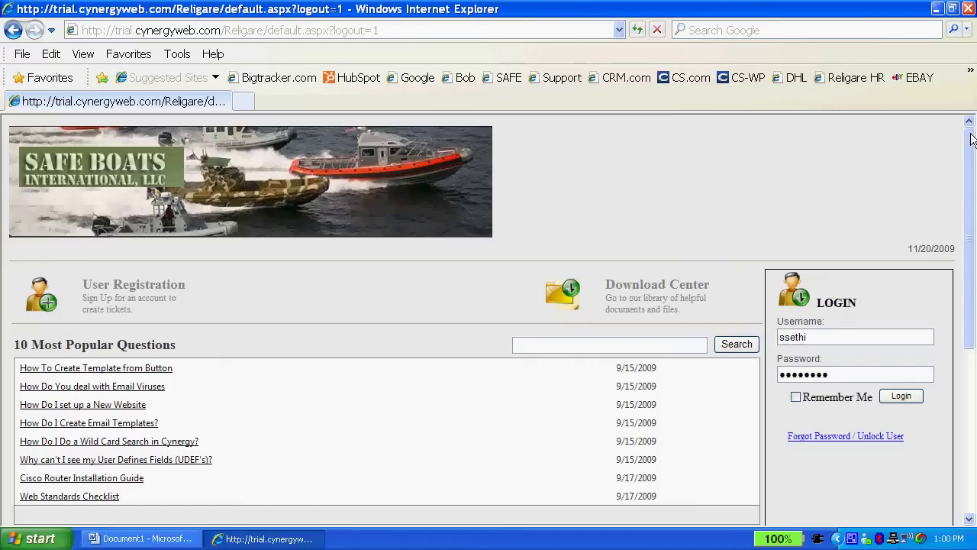
left_click_drag(971, 137, 971, 150)
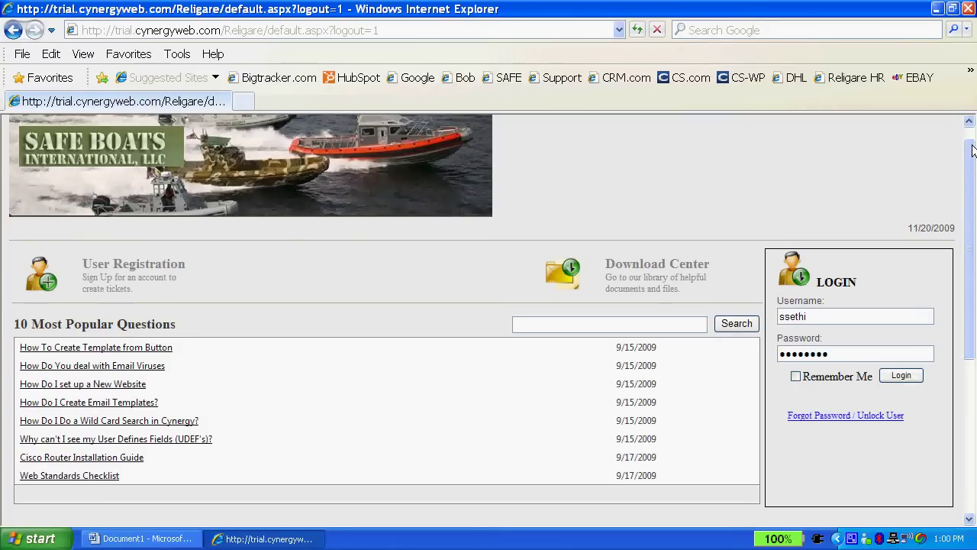
Sign in, view the tickets dashboard keeping the My Open Tickets filter, and start a new ticket.
left_click(903, 375)
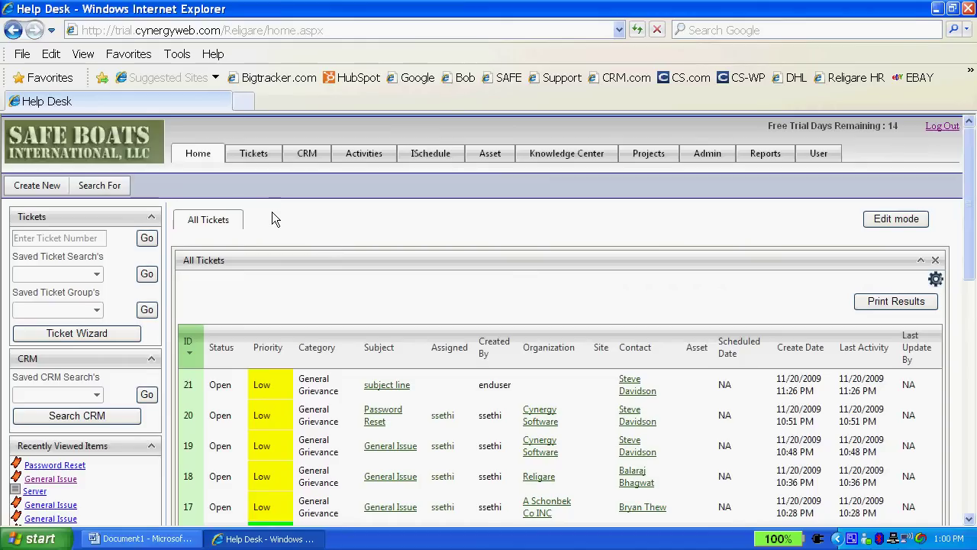
left_click(252, 153)
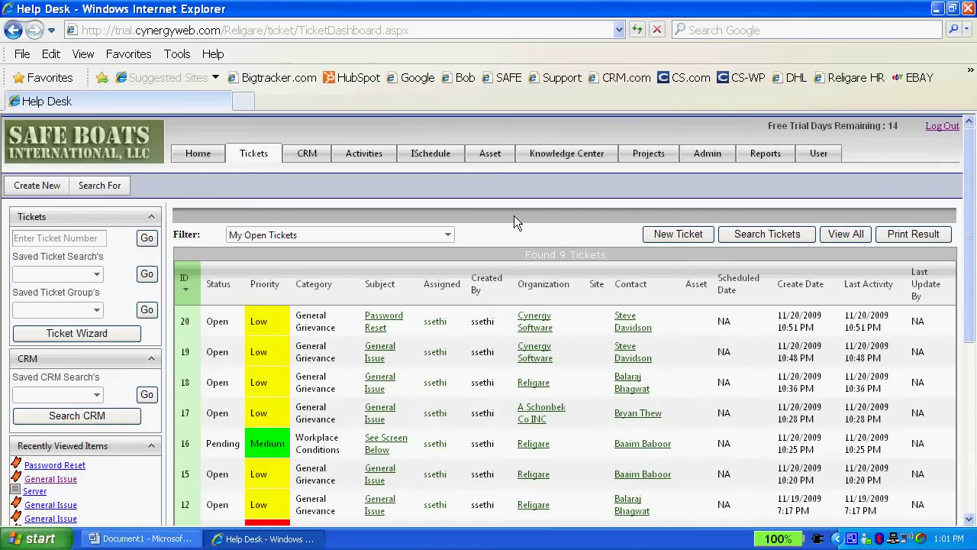
left_click(448, 237)
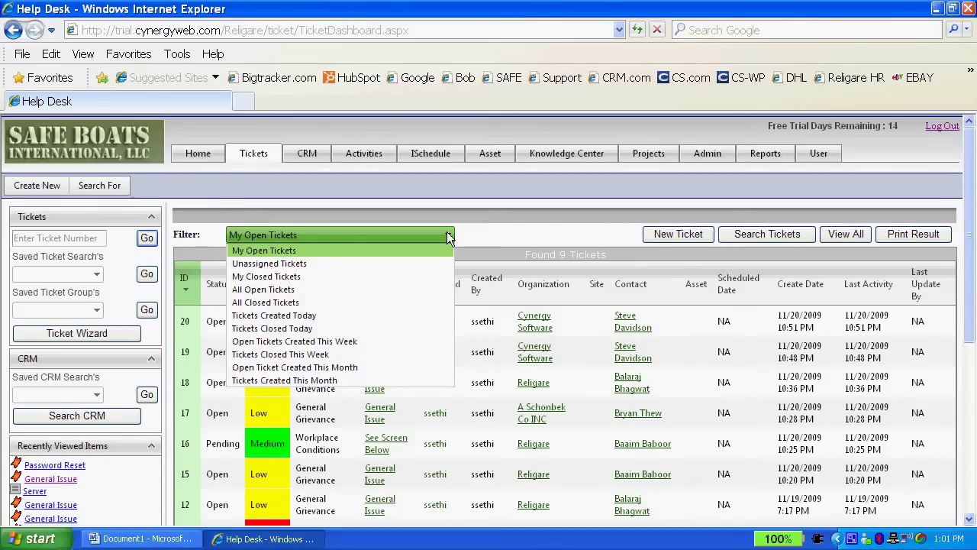
left_click(539, 222)
left_click(690, 234)
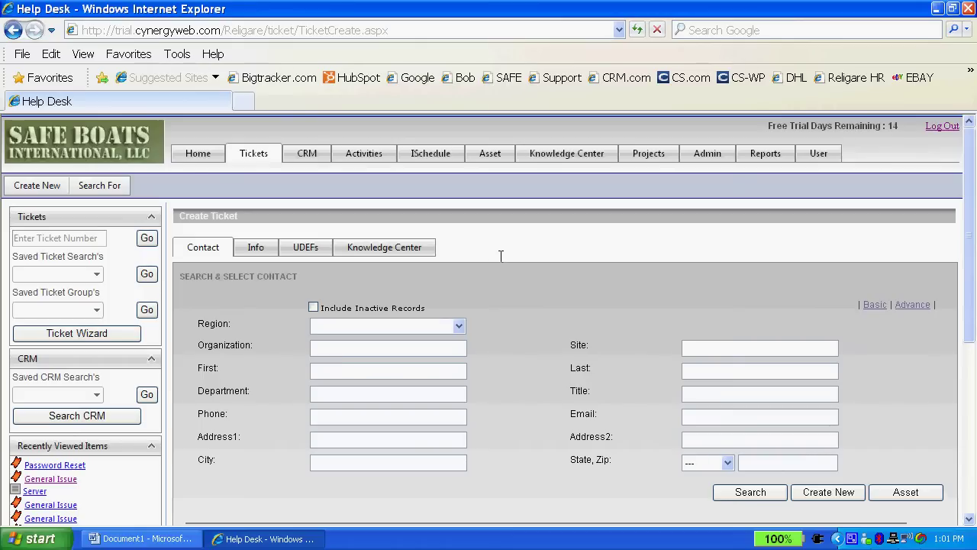
Search contacts by first name 'a' and select one from the results for the ticket.
left_click(331, 367)
type("a")
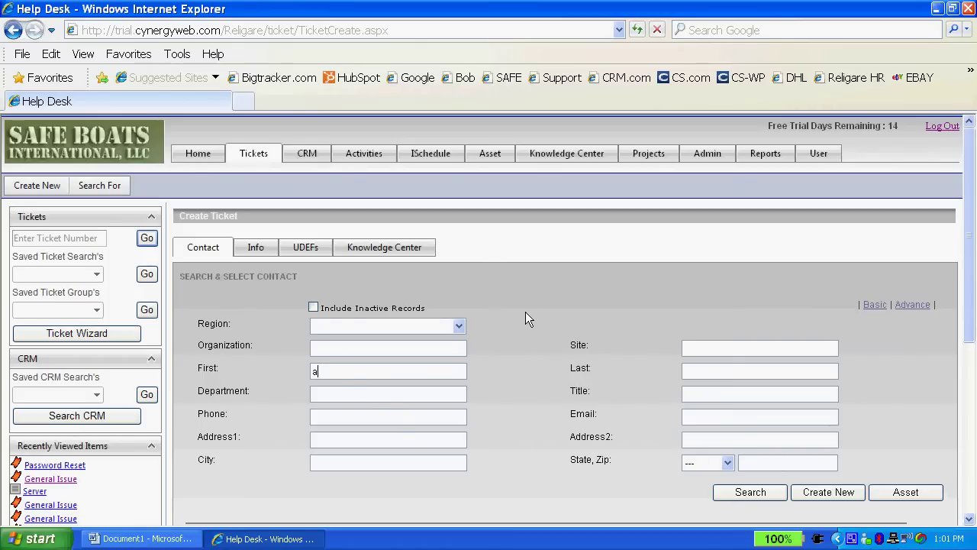
left_click(760, 491)
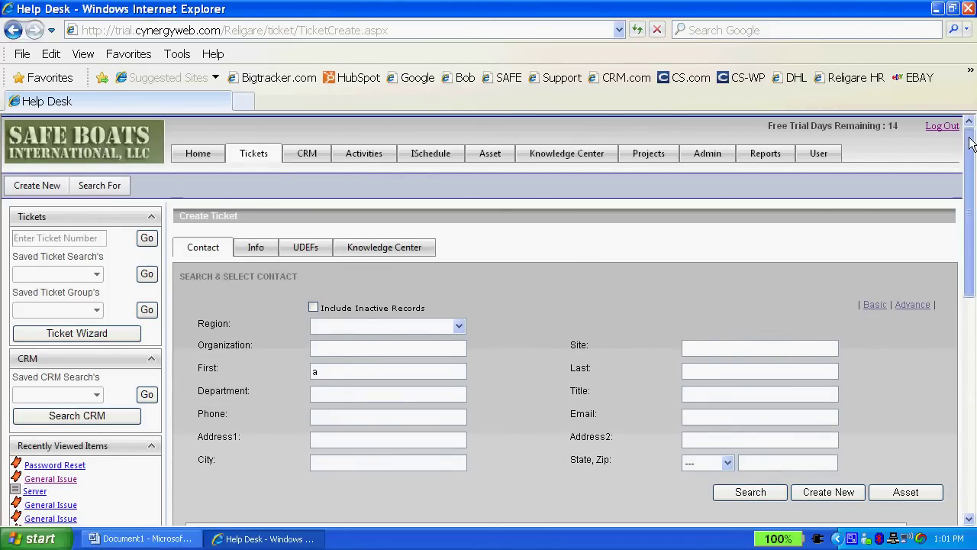
scroll(488, 343, "down", 3)
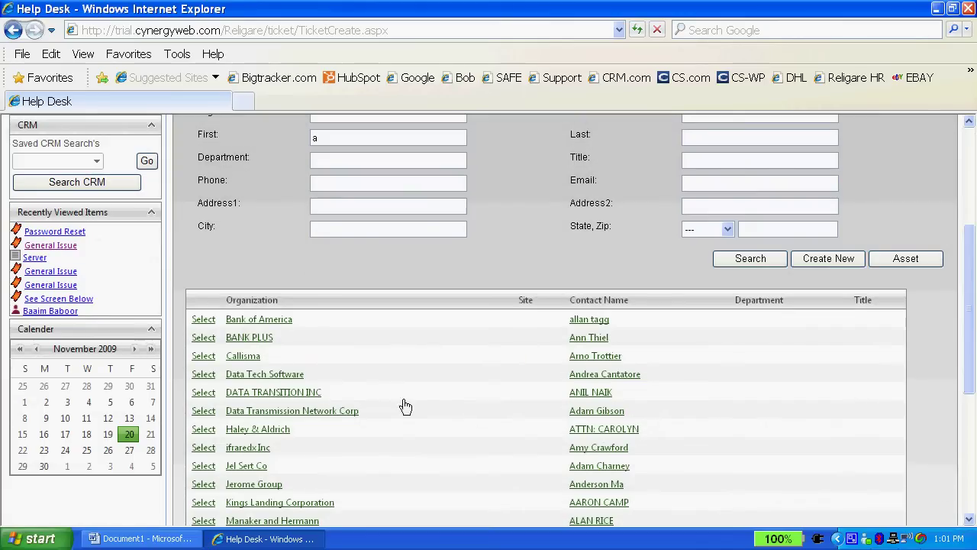
left_click(200, 320)
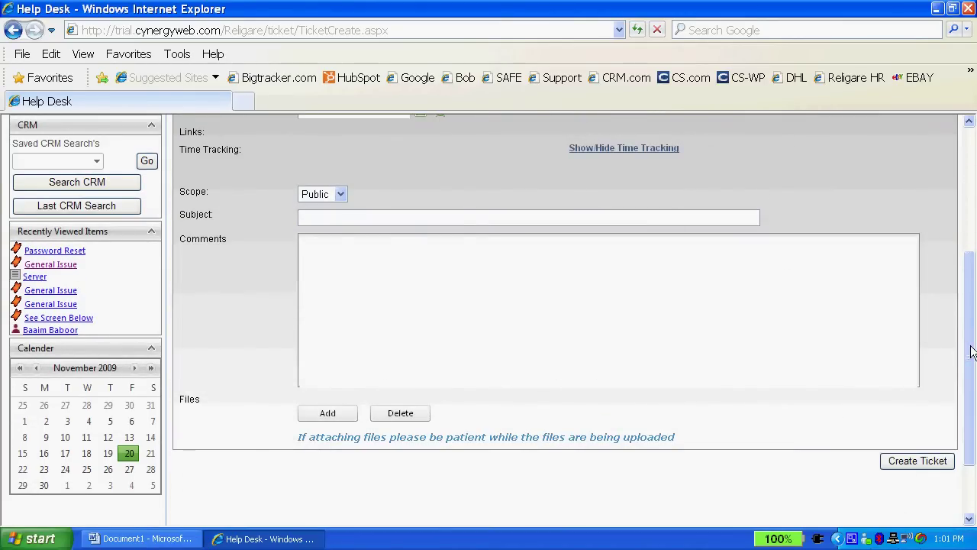
scroll(968, 244, "up", 4)
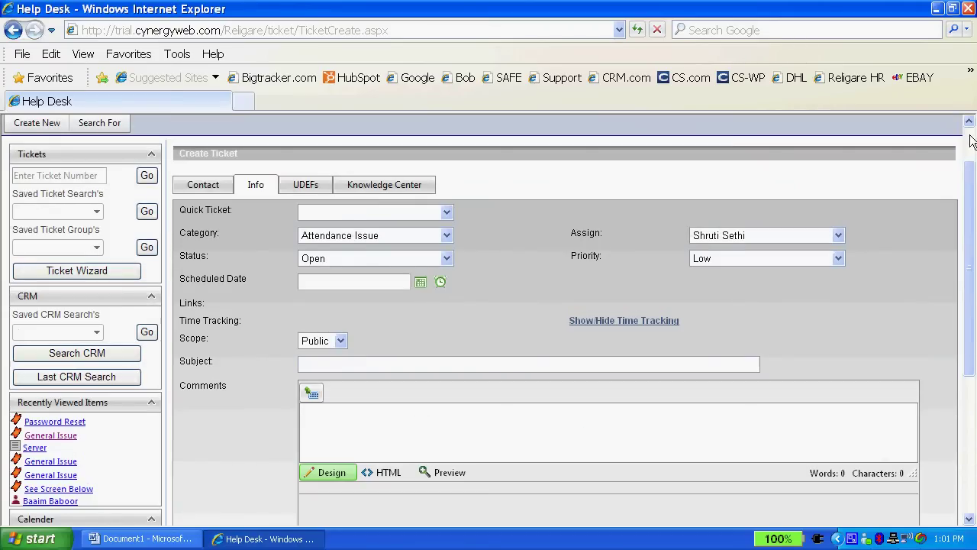
Fill the ticket from the Password Reset (Public Template), then review its subject, comment and UDEFs.
left_click(447, 211)
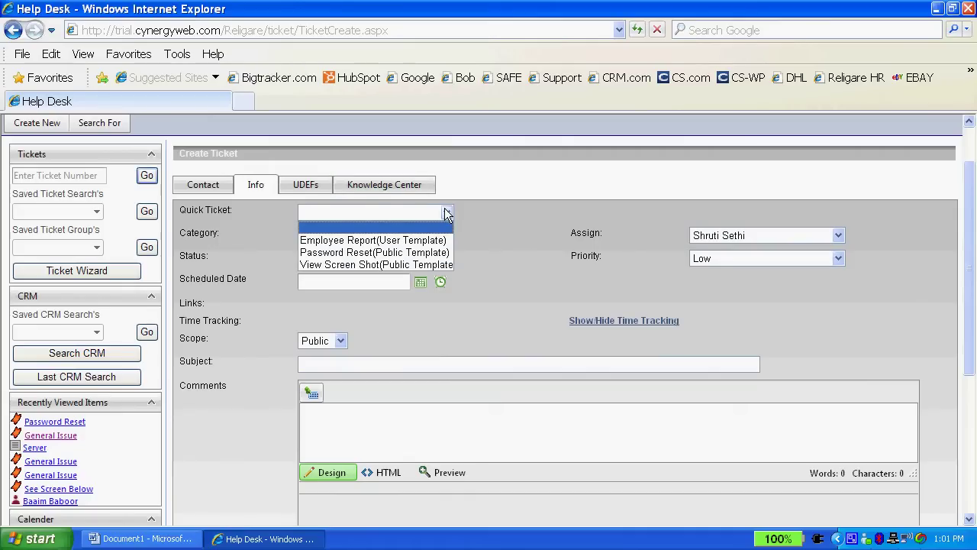
left_click(397, 253)
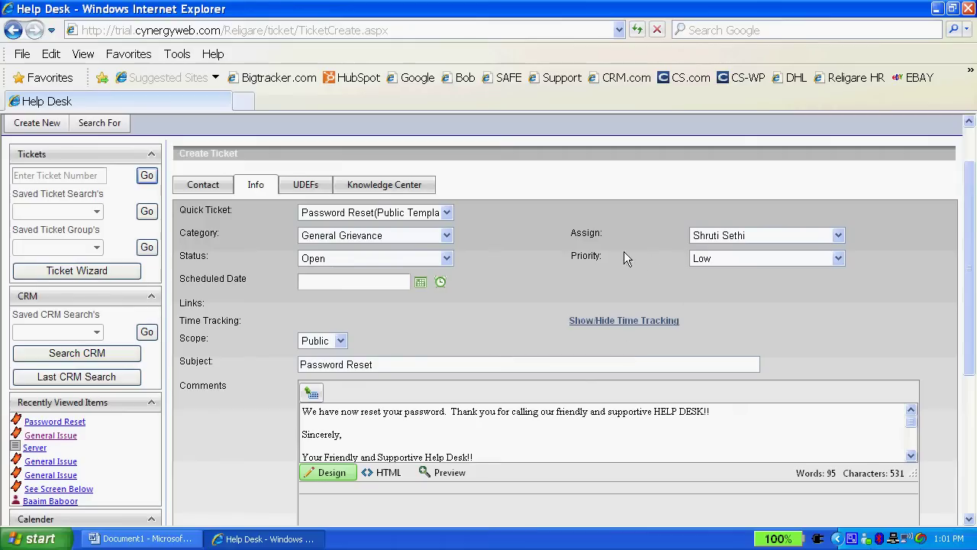
left_click_drag(580, 233, 603, 272)
triple_click(367, 362)
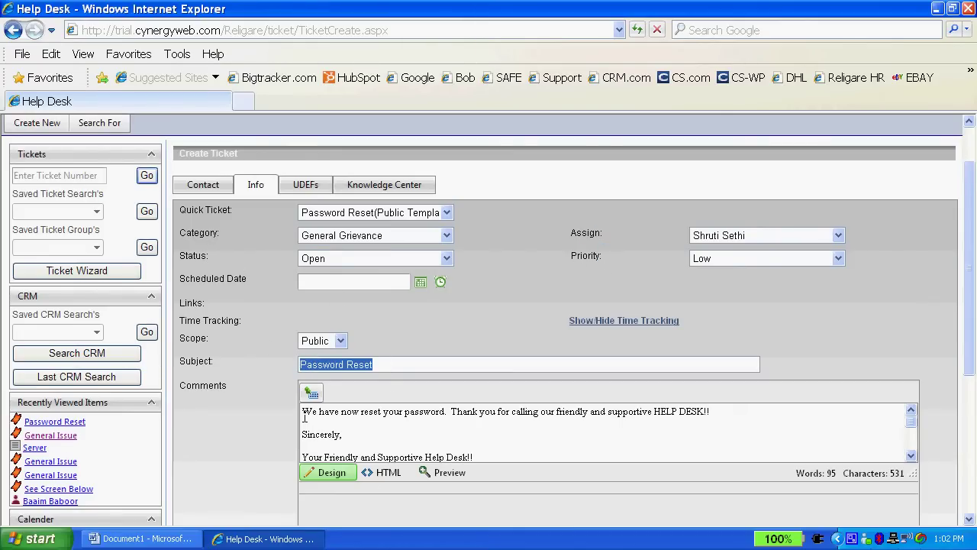
left_click_drag(304, 417, 415, 436)
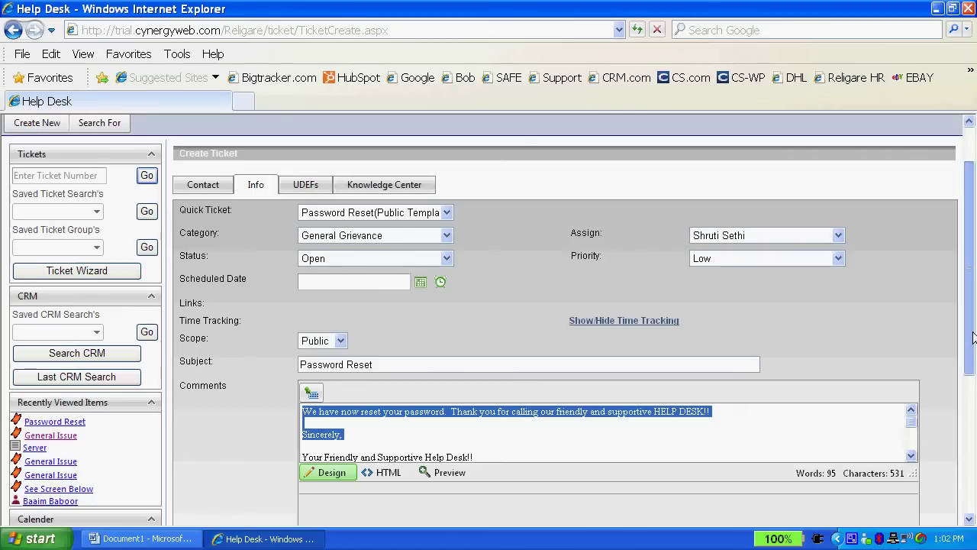
left_click(301, 190)
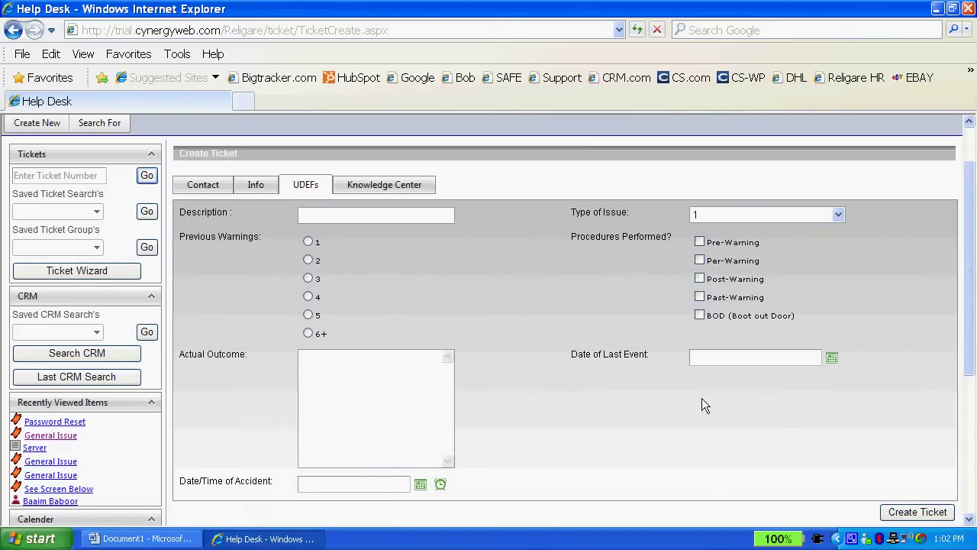
Search the knowledge center for 'templates' and preview the How Do I Create Email Templates? article.
left_click(374, 188)
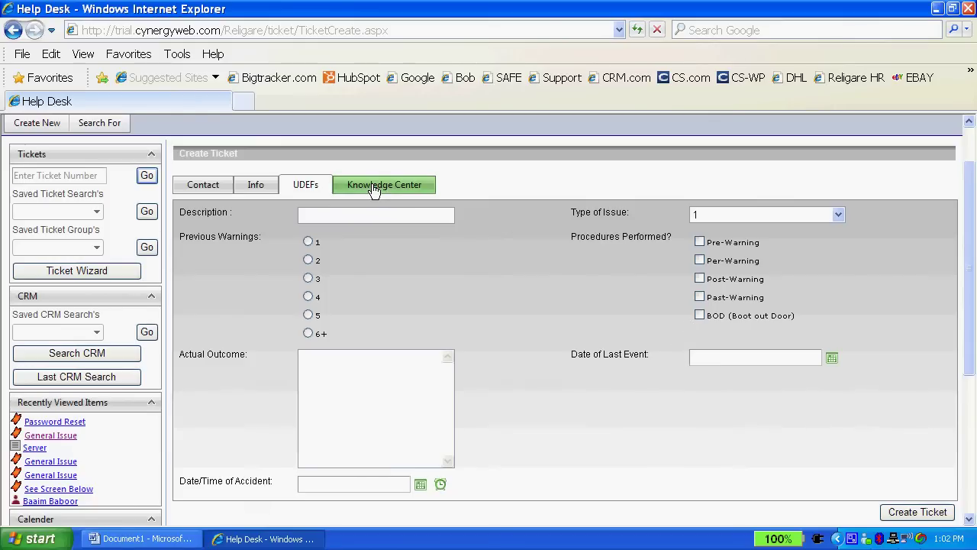
left_click(215, 244)
type("tem")
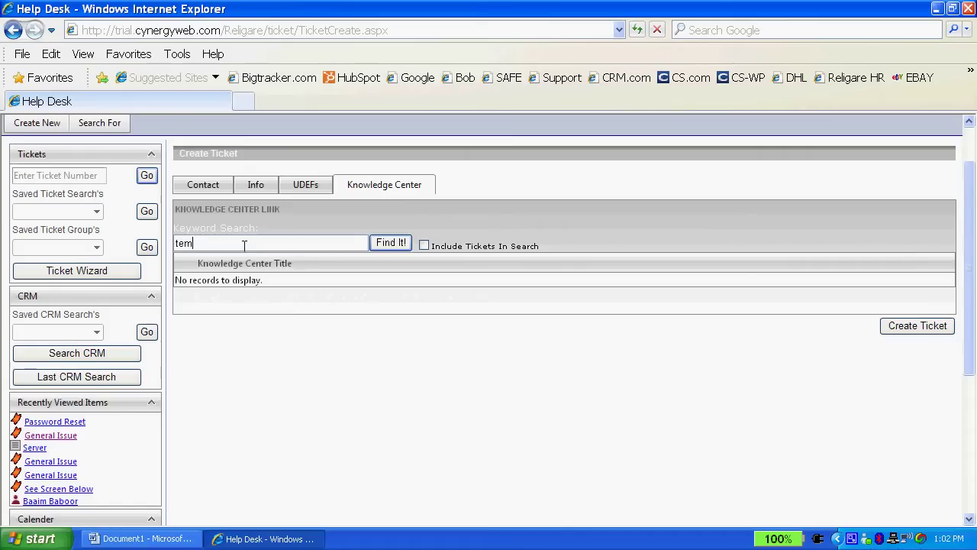
type("plates")
left_click(402, 244)
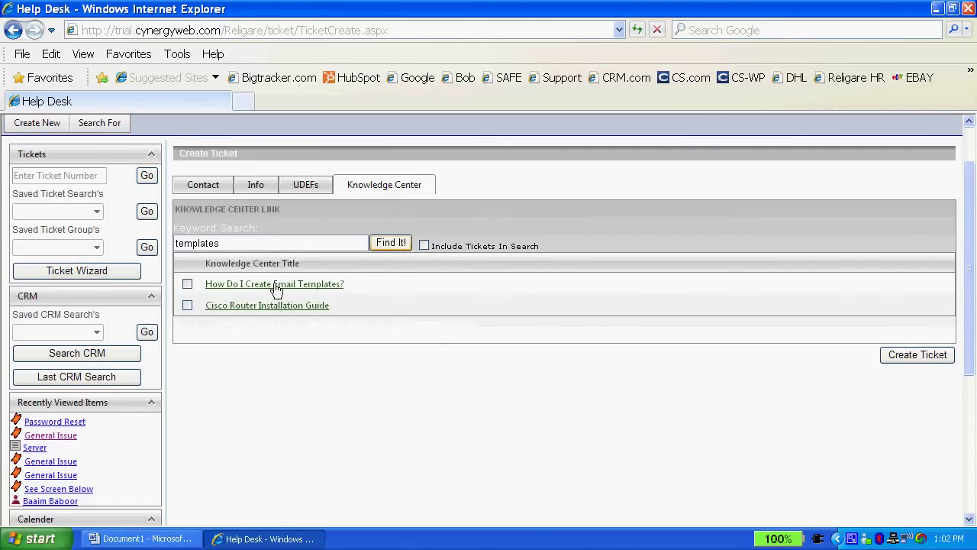
left_click(275, 283)
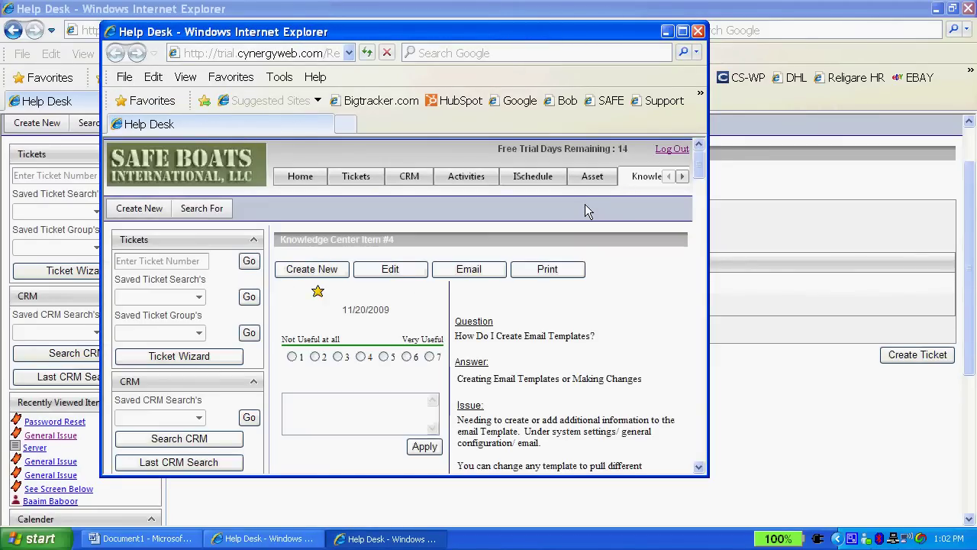
left_click(697, 31)
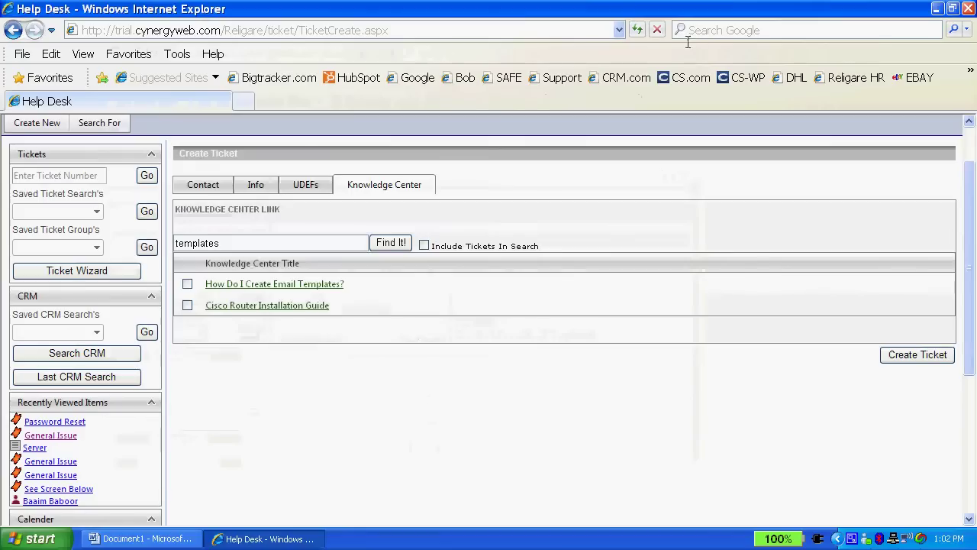
Submit the ticket as #22, scroll through its comments, and expand its time tracking section.
left_click(935, 356)
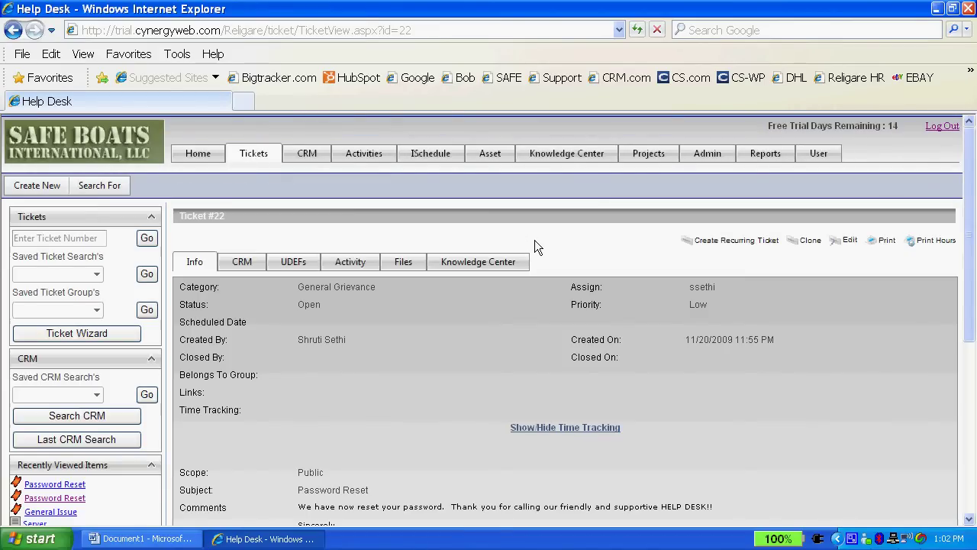
left_click_drag(972, 166, 971, 255)
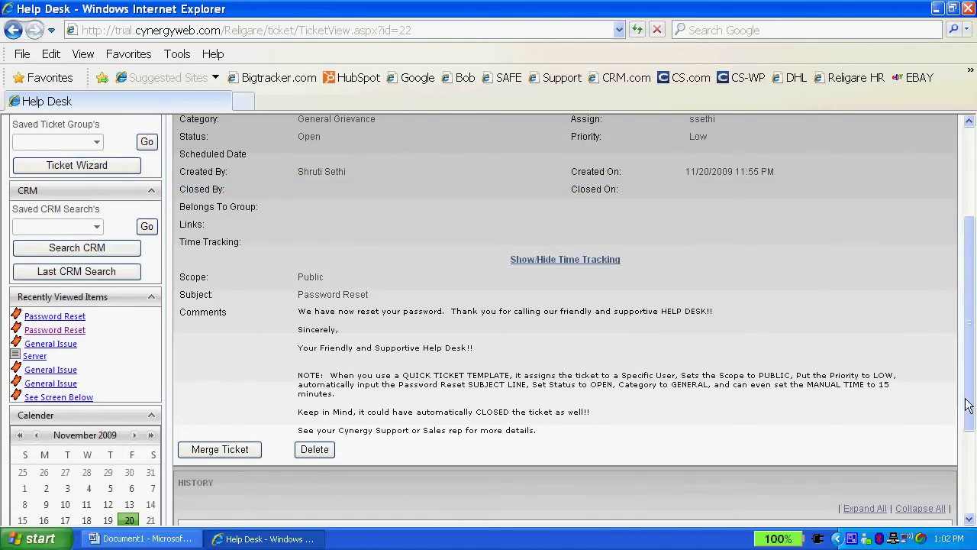
left_click_drag(968, 401, 971, 336)
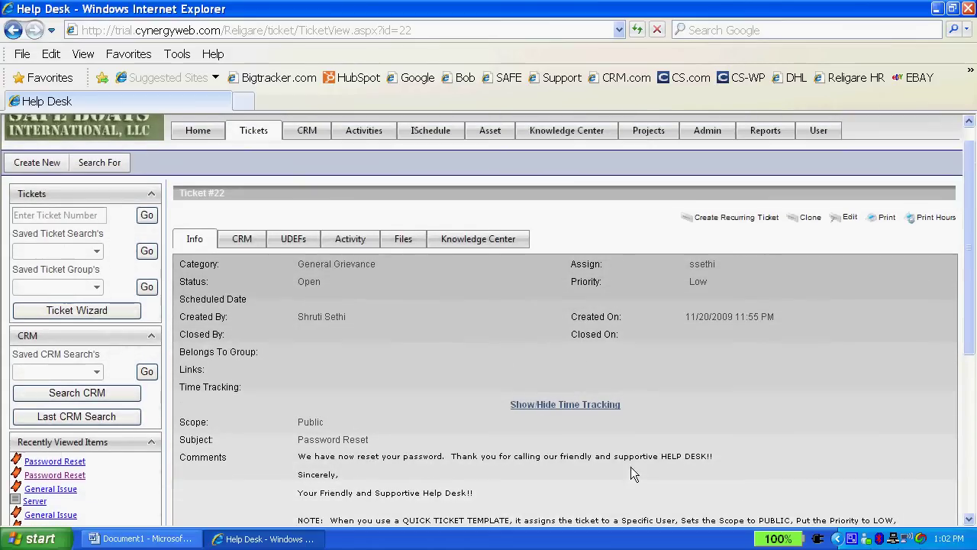
left_click(571, 405)
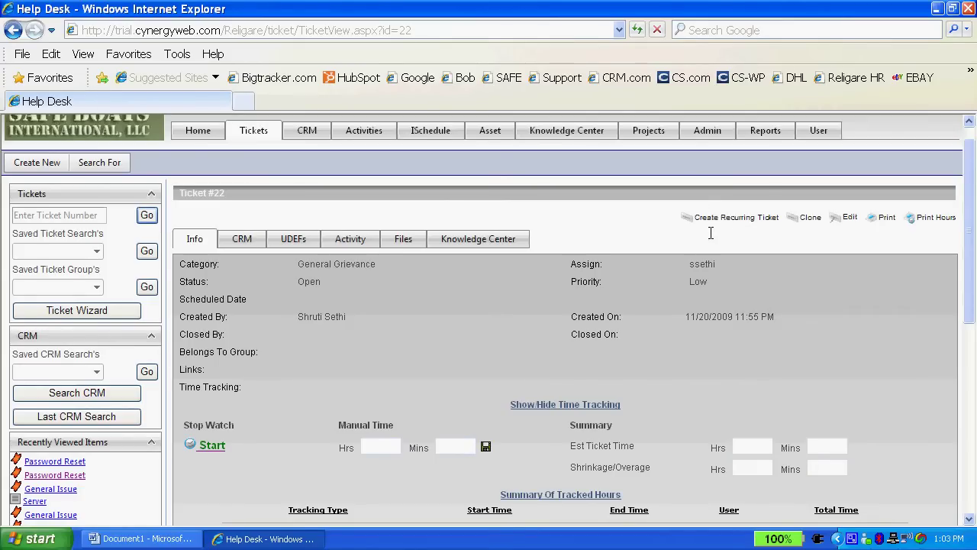
Check ticket #22's linked organization and contact on the CRM tab, then its UDEFs values.
left_click(241, 239)
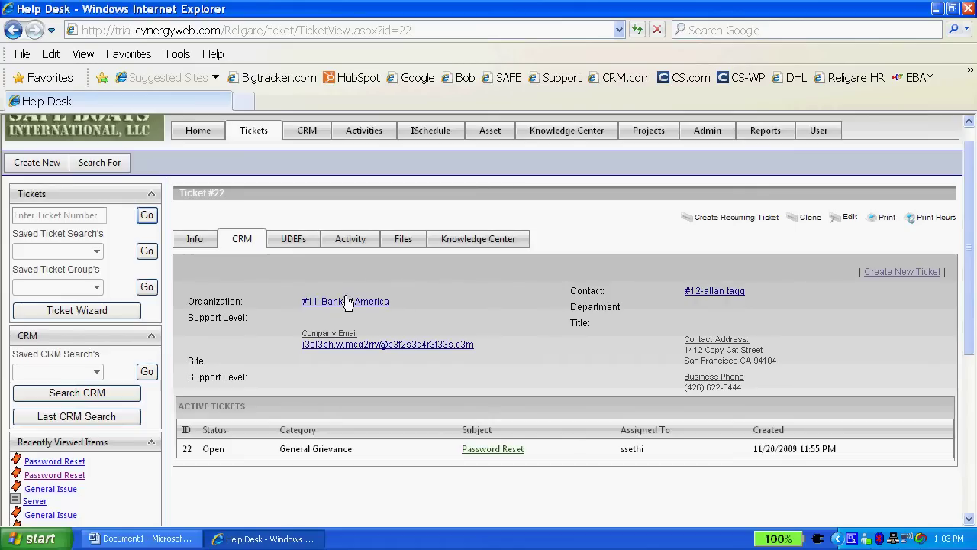
left_click(287, 241)
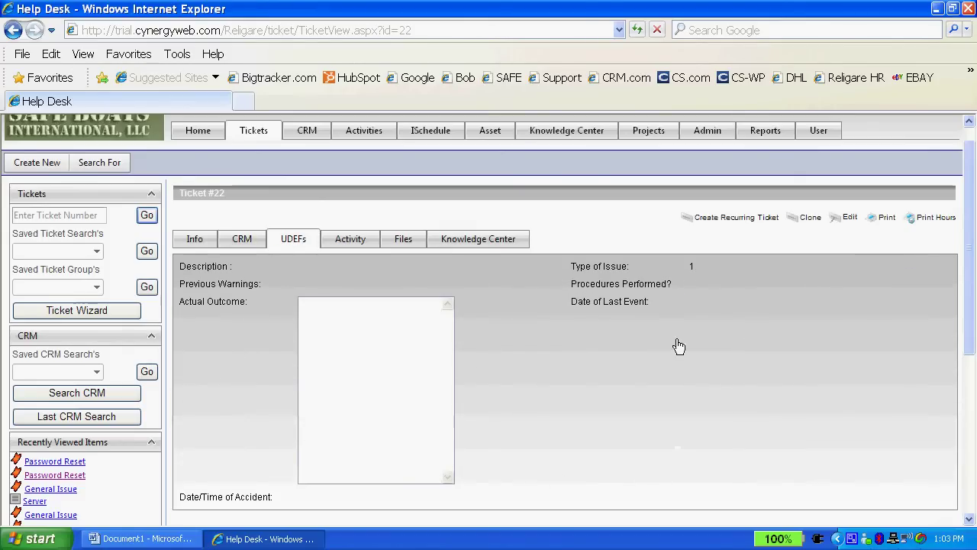
Open ticket #22's Activity tab and scroll through its empty Public response form.
left_click(343, 239)
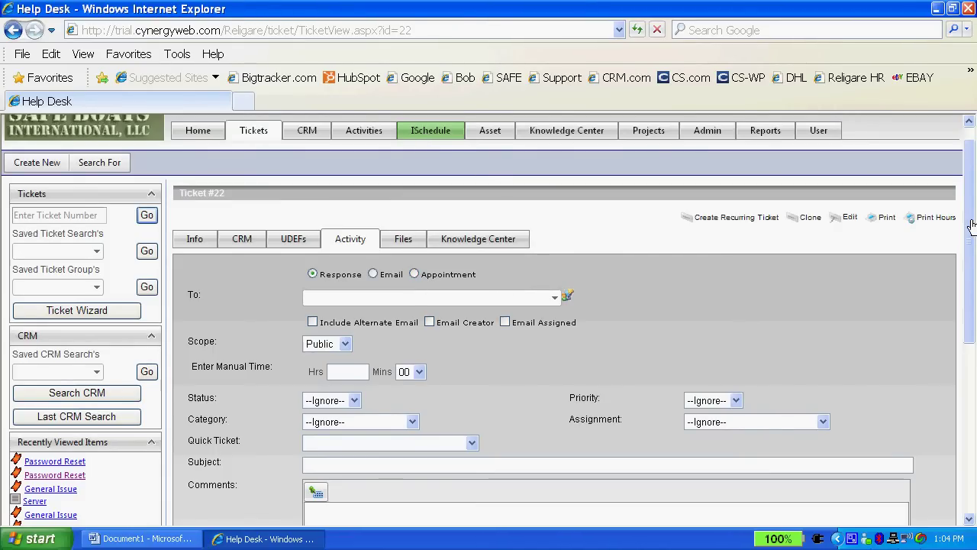
left_click_drag(969, 229, 965, 334)
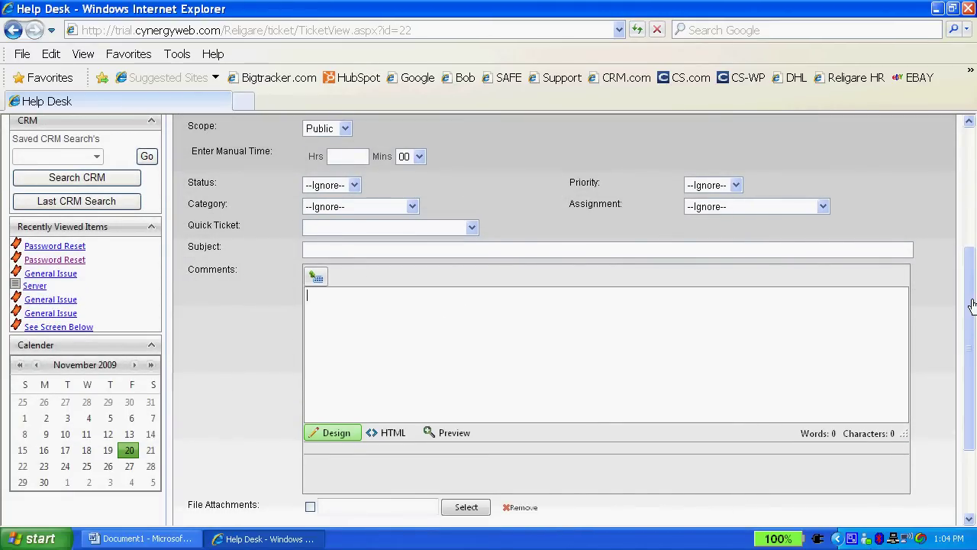
left_click_drag(971, 305, 950, 211)
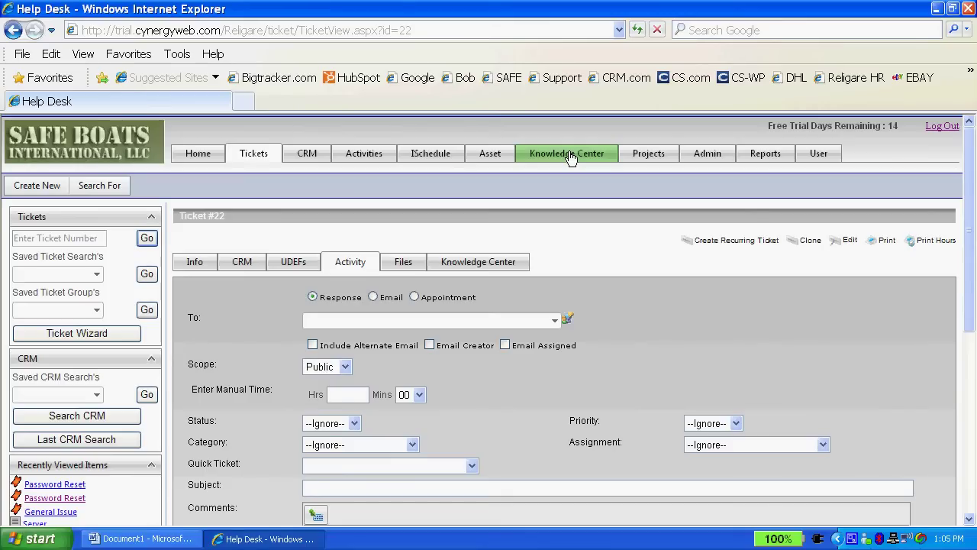
Open the Building a New Website project from the Project Dashboard.
left_click(640, 153)
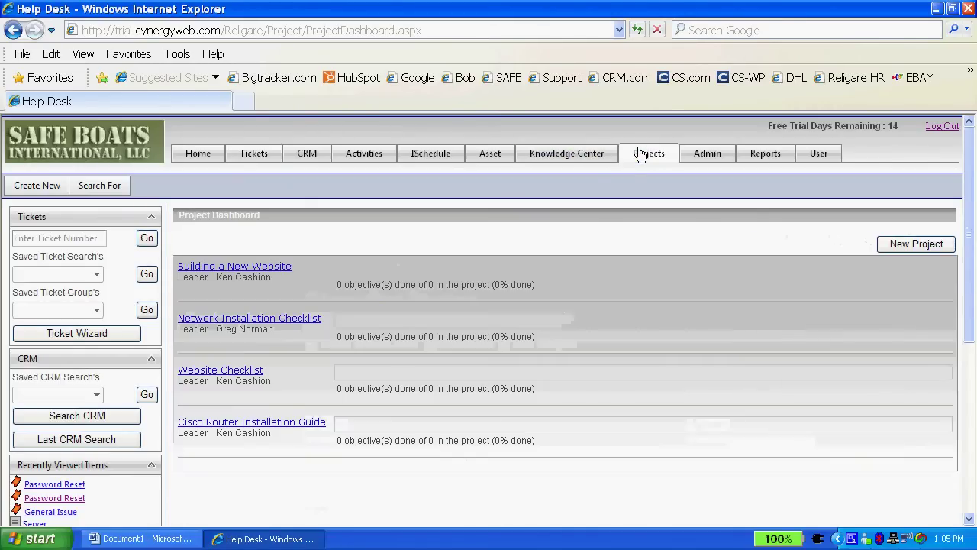
left_click(229, 269)
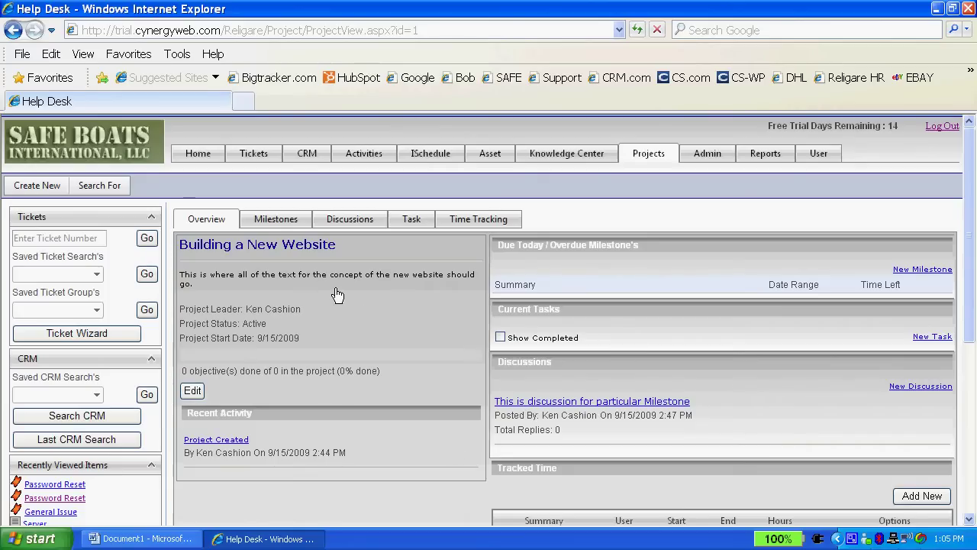
Open the Permission Manager from the System section of the Admin home page.
left_click(708, 153)
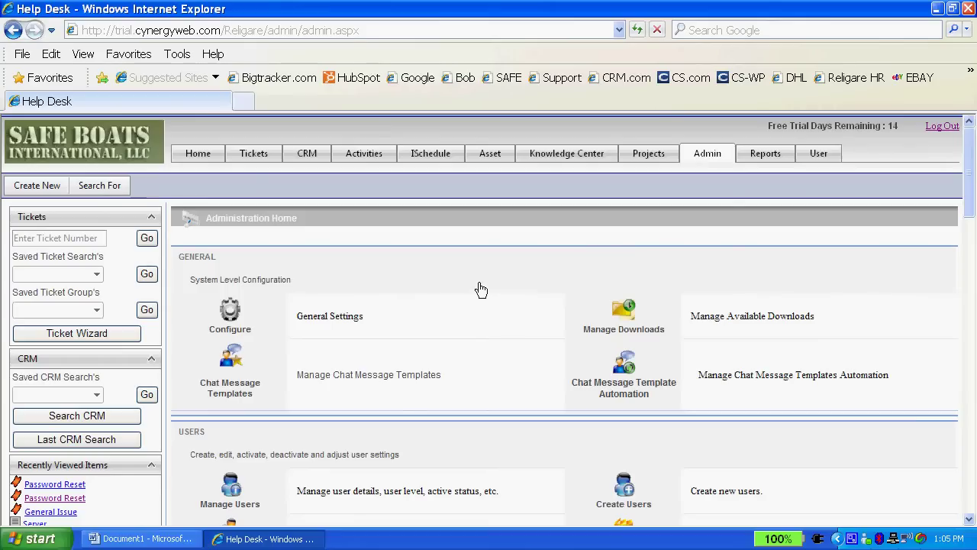
scroll(479, 288, "down", 10)
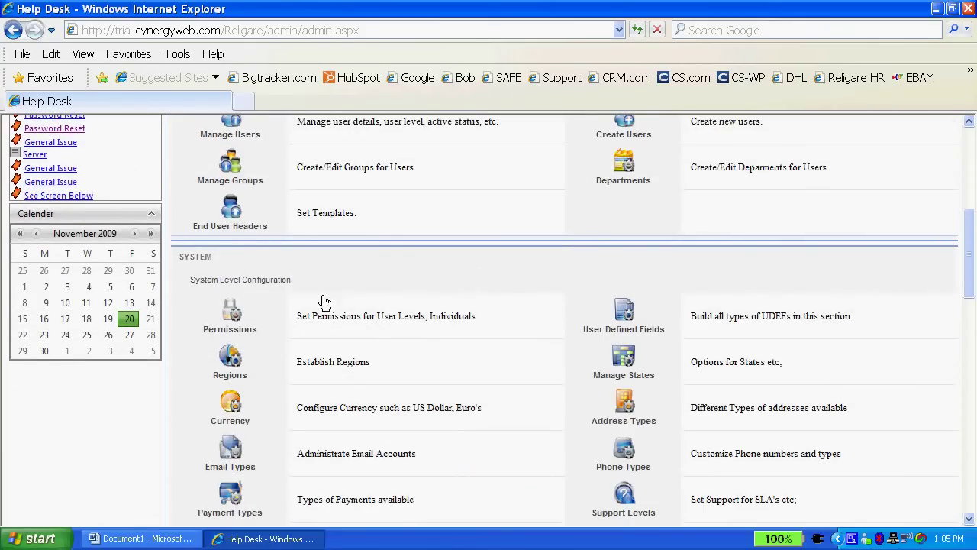
left_click(227, 315)
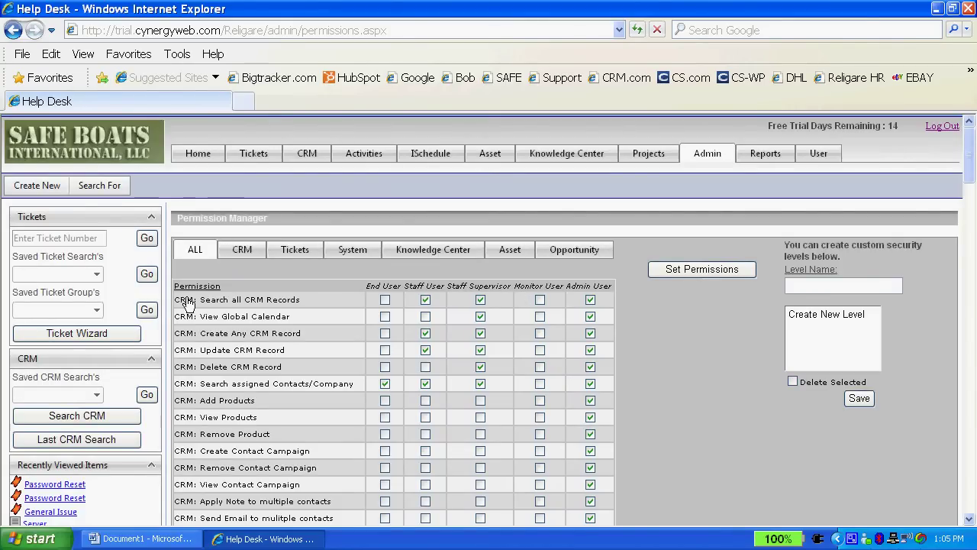
Highlight parts of the permissions table, including the Monitor User and Admin User headings.
left_click_drag(180, 300, 310, 421)
left_click(683, 395)
left_click_drag(371, 289, 621, 301)
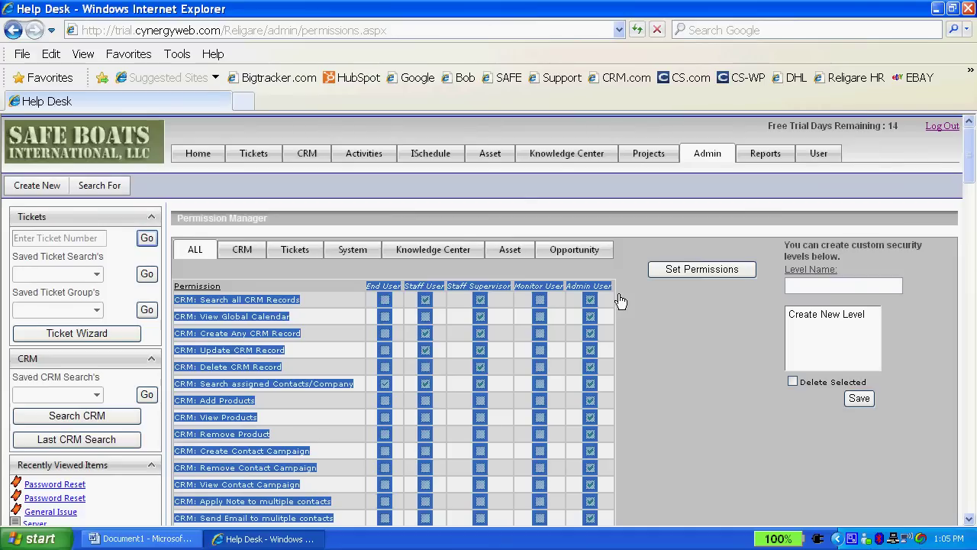
left_click(646, 359)
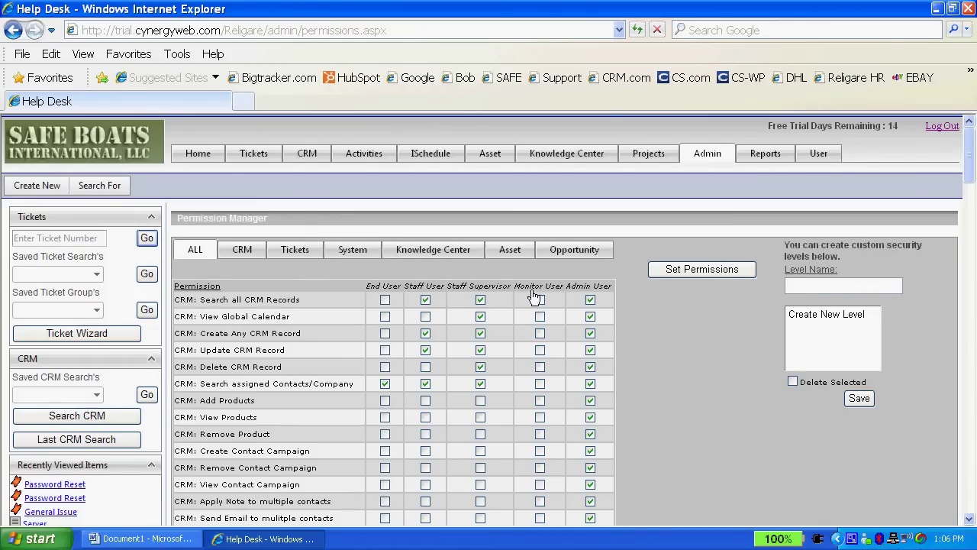
left_click_drag(521, 292, 625, 303)
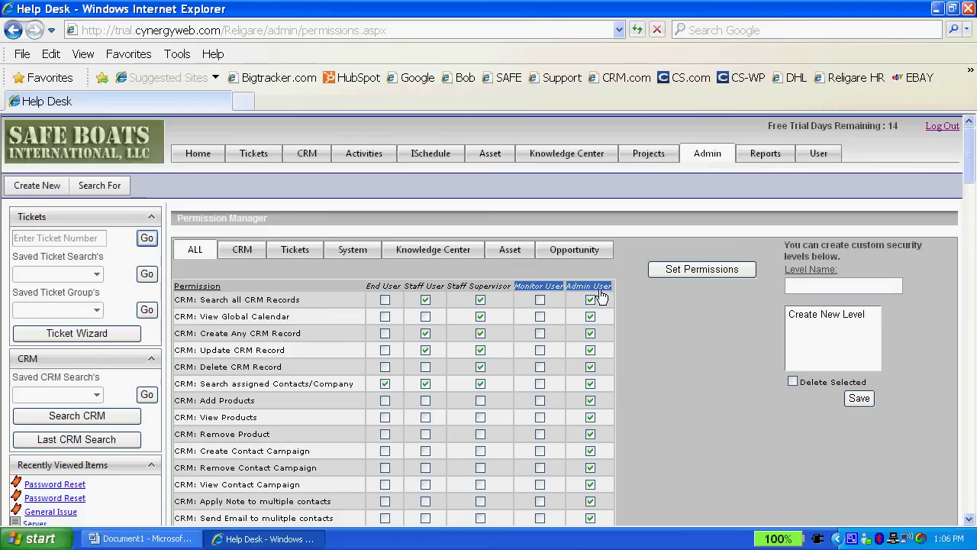
left_click(691, 358)
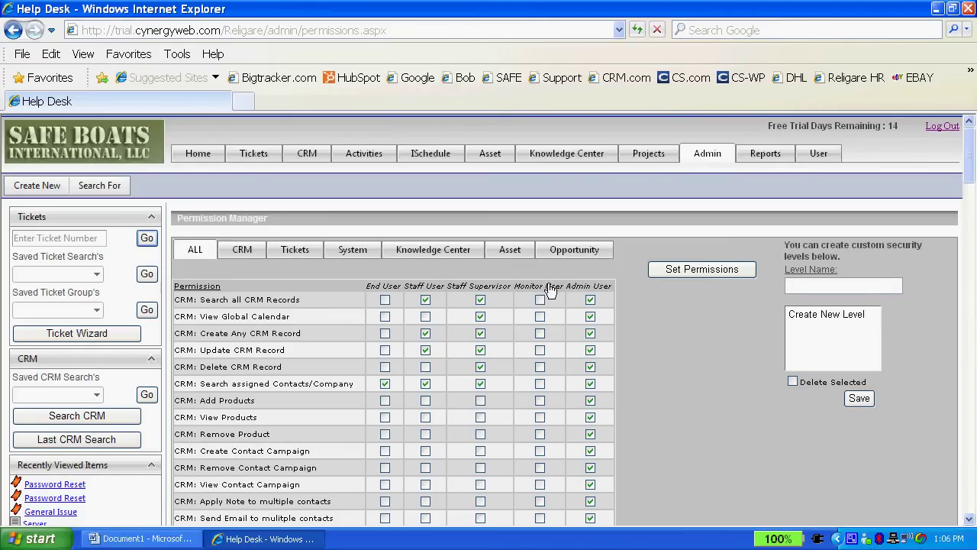
left_click(707, 154)
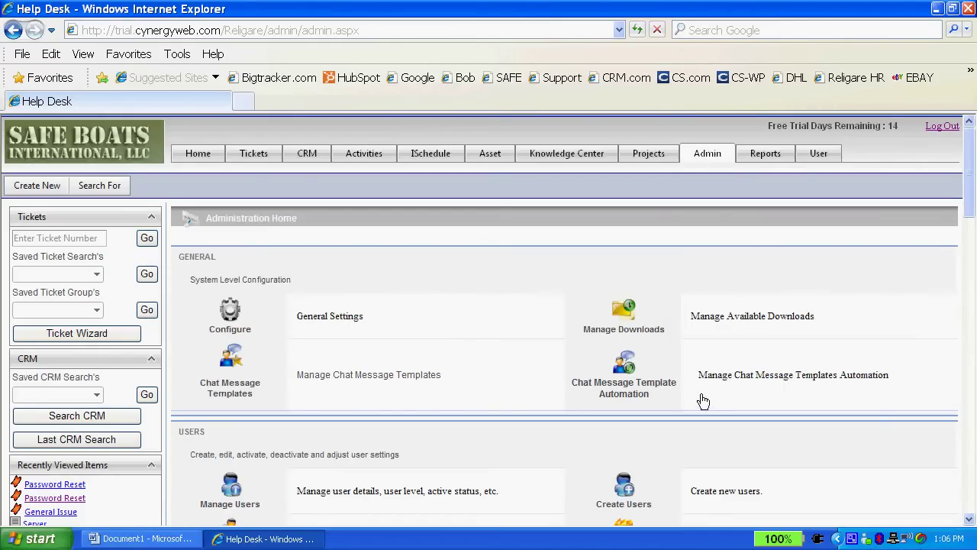
scroll(704, 387, "down", 3)
scroll(703, 388, "down", 3)
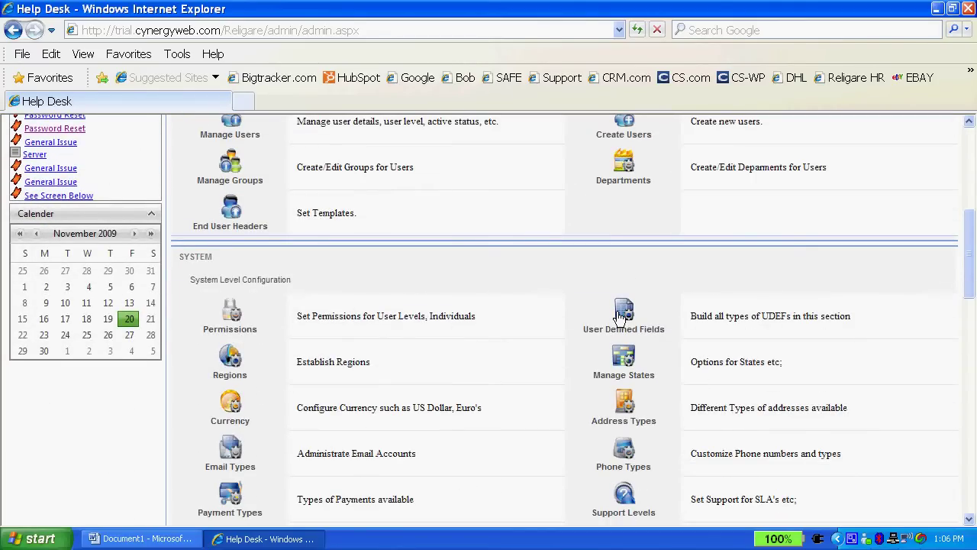
scroll(620, 317, "down", 5)
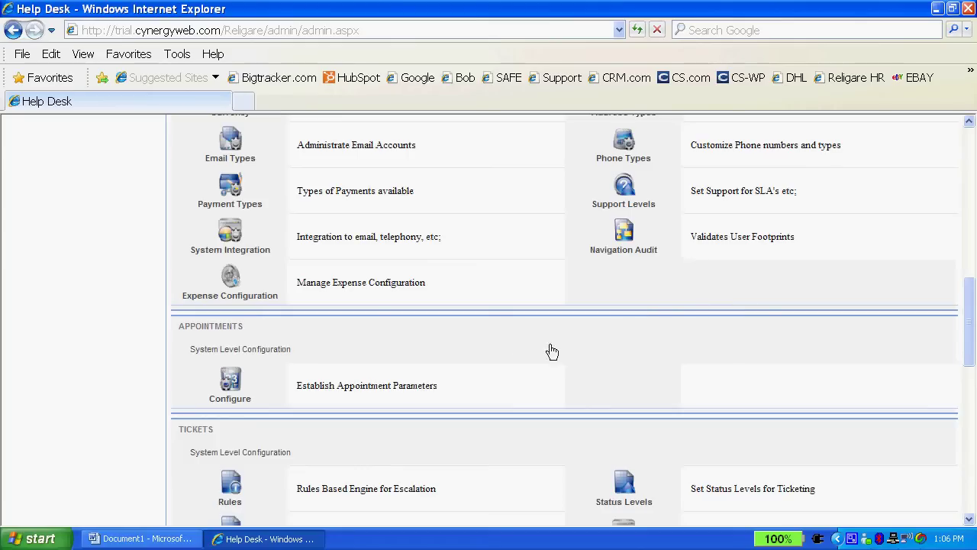
scroll(598, 343, "down", 3)
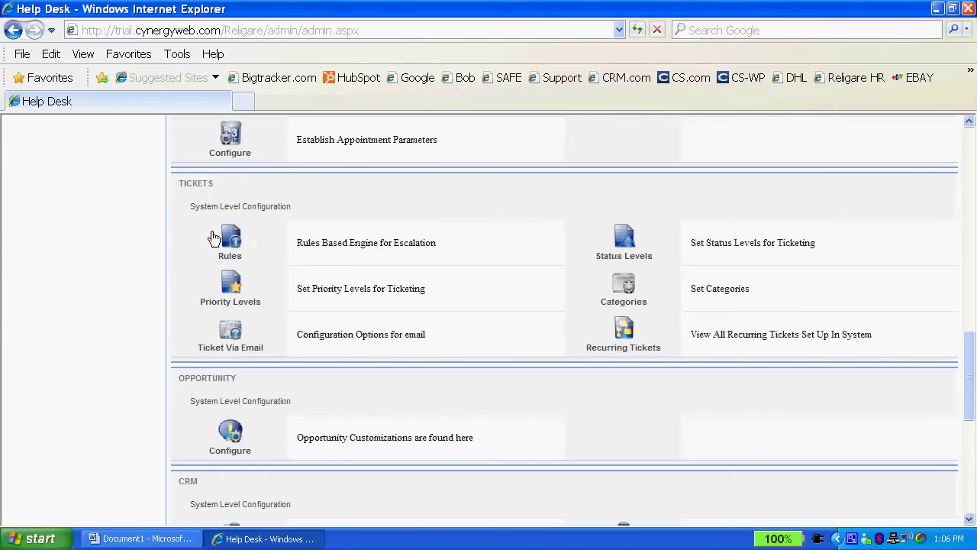
scroll(472, 297, "up", 10)
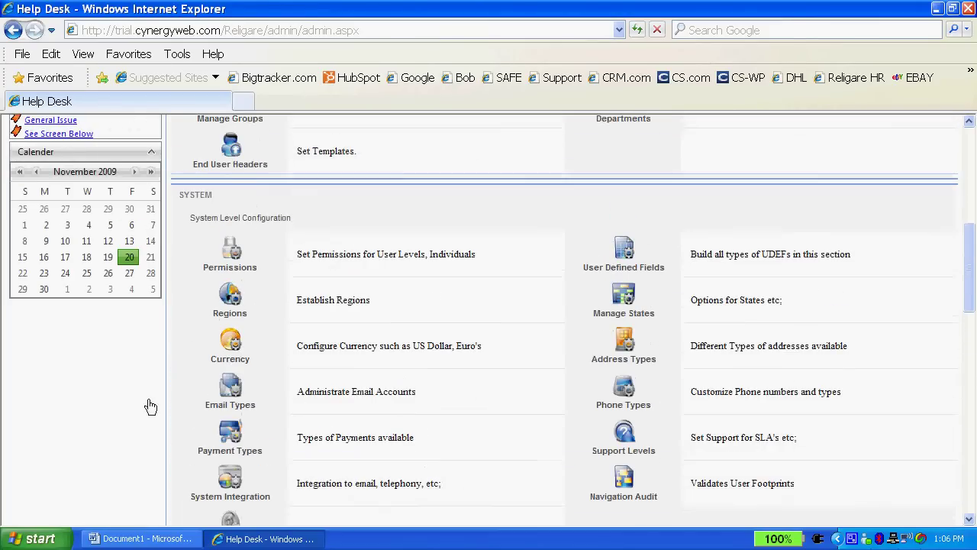
scroll(504, 336, "up", 5)
scroll(502, 352, "up", 2)
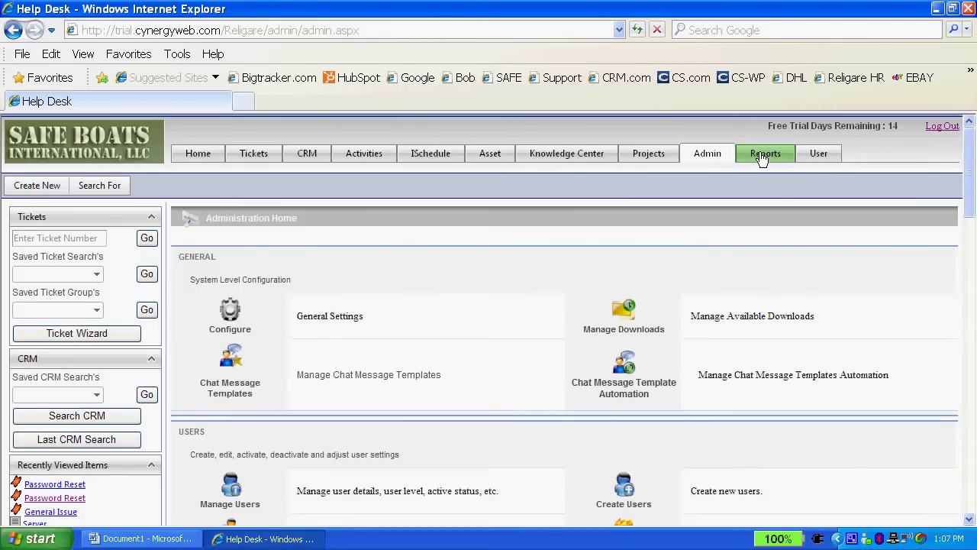
Open the User tab and review My Settings, Recurring Tickets, Quick Tickets and time-track options.
left_click(823, 155)
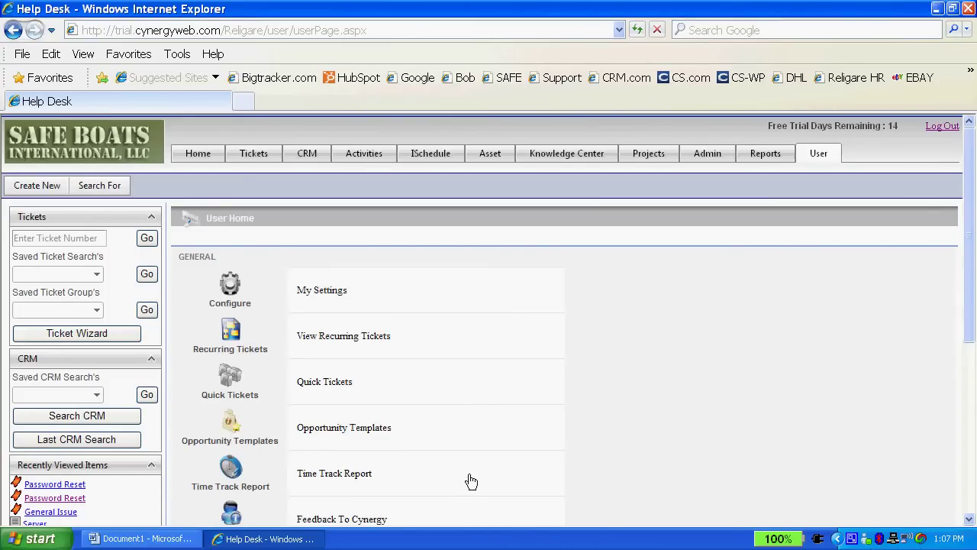
scroll(493, 405, "down", 3)
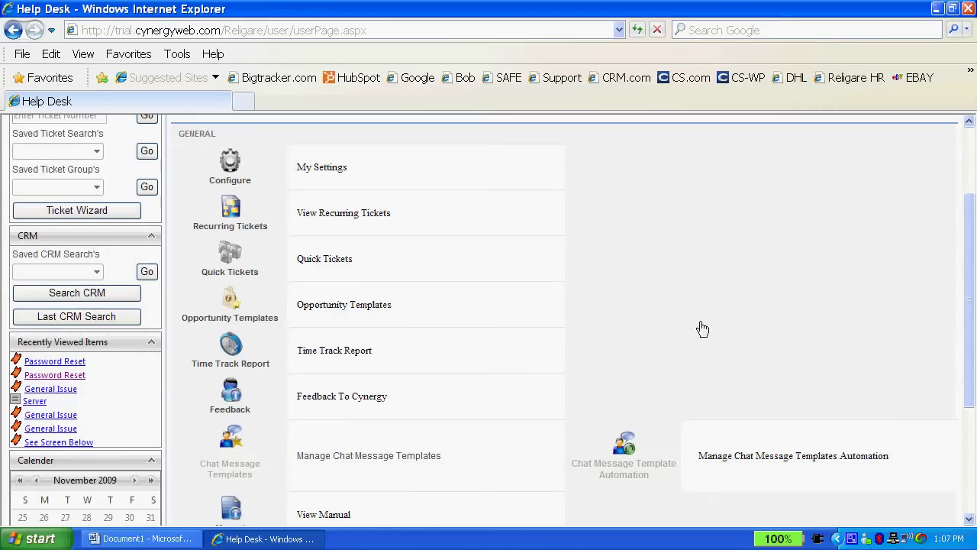
scroll(666, 327, "down", 1)
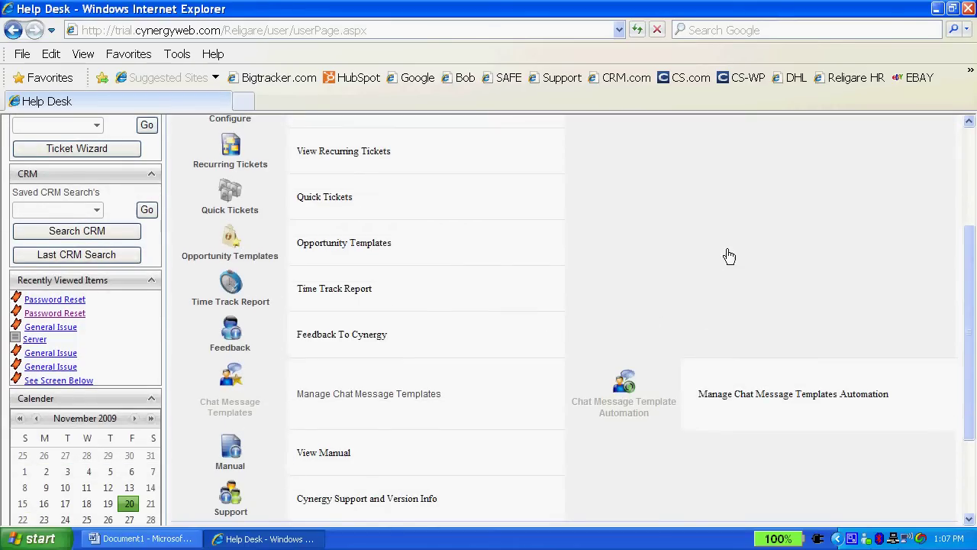
scroll(682, 264, "up", 5)
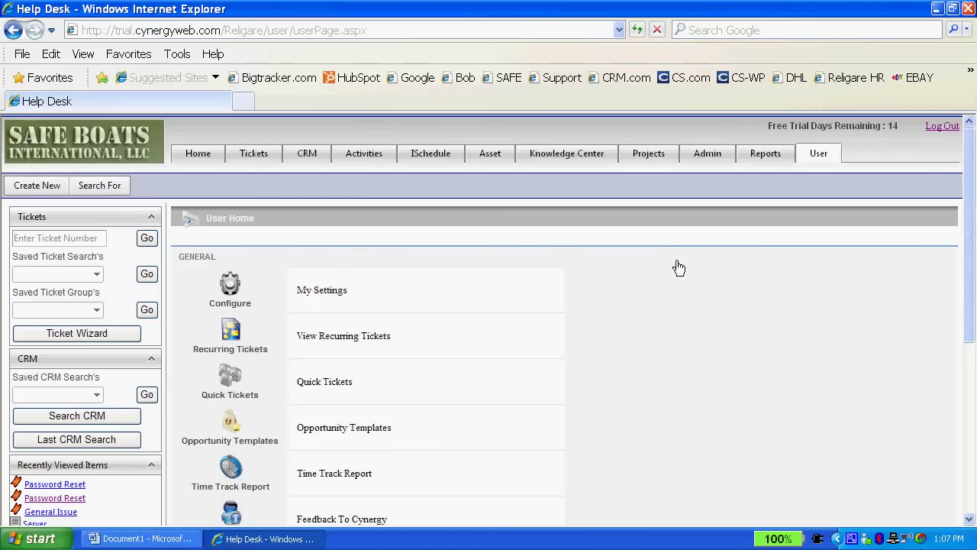
On the Reports page, select the Ticket Count Reports by Assigned User (Bar Chart) with Aging group.
left_click(766, 155)
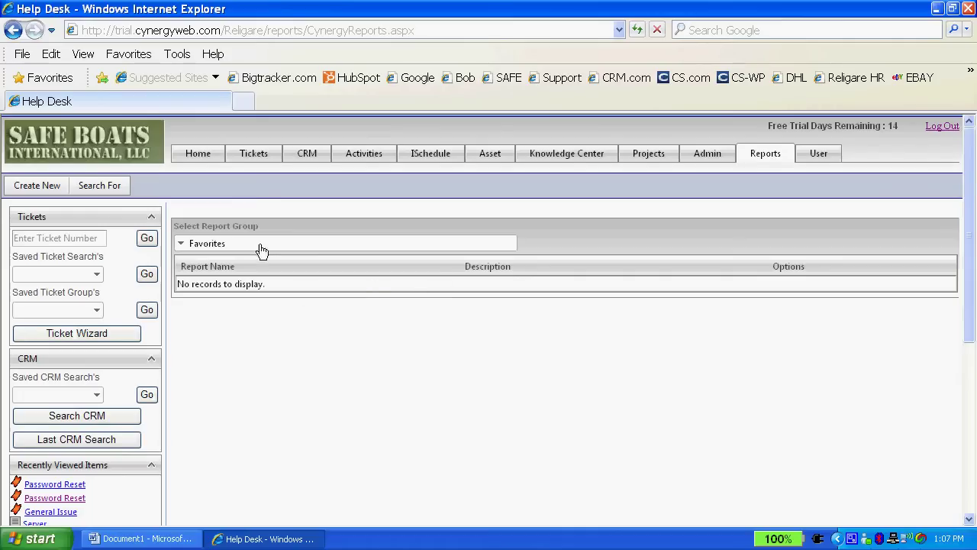
left_click(181, 245)
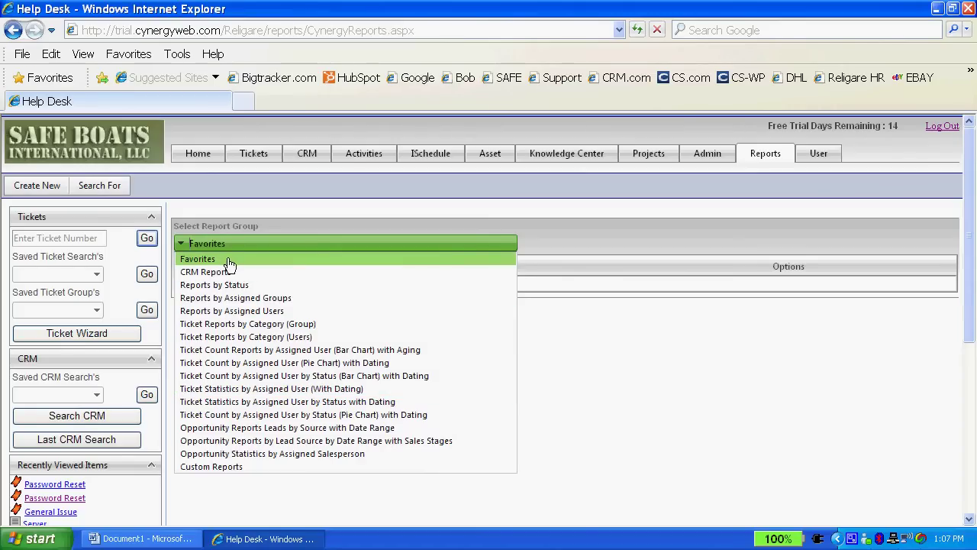
left_click(259, 350)
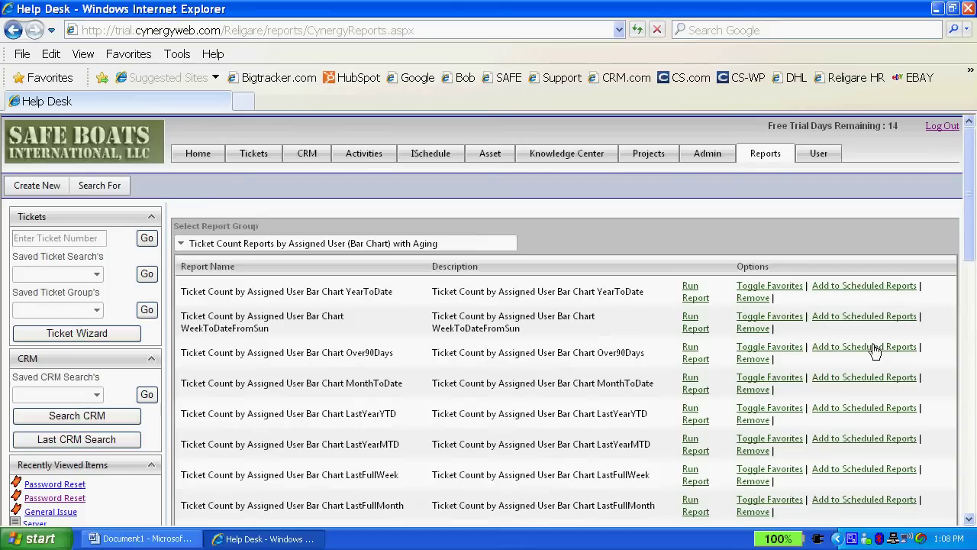
View the ISchedule calendar by week, check the appointment user list, then return to Home.
left_click(432, 155)
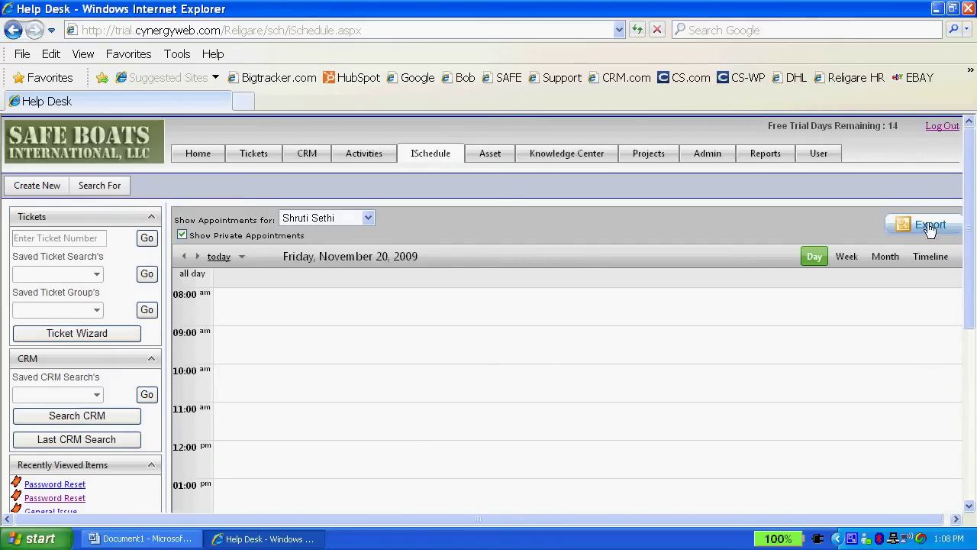
left_click(848, 257)
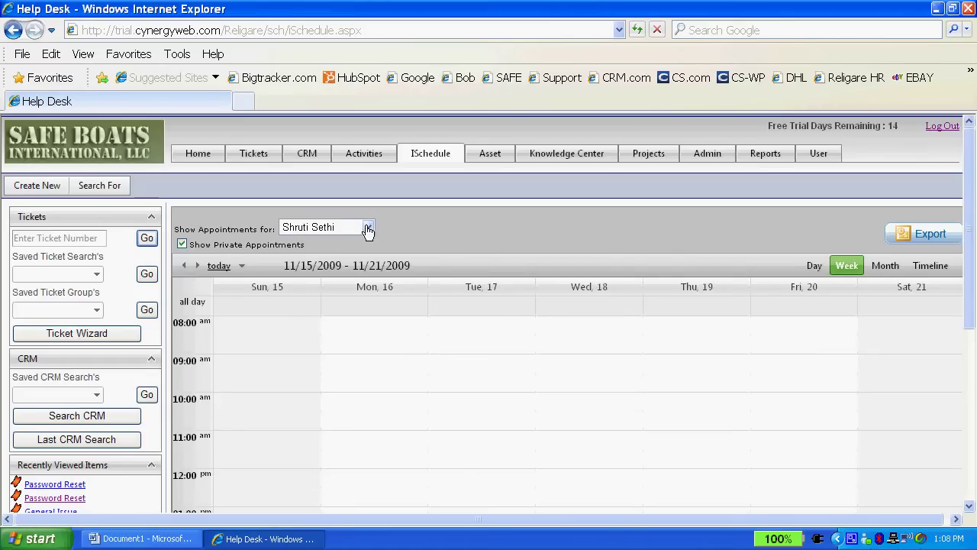
left_click(367, 228)
left_click(367, 228)
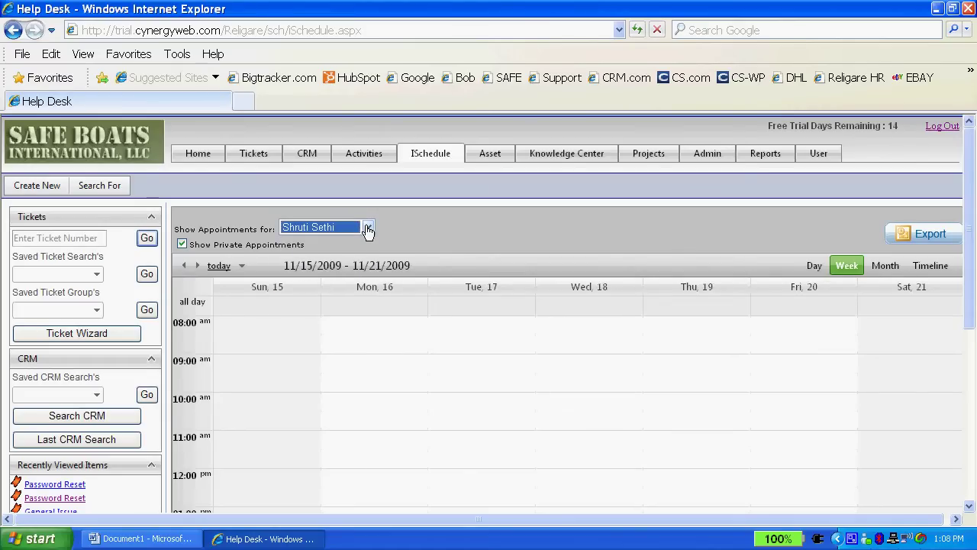
left_click(523, 218)
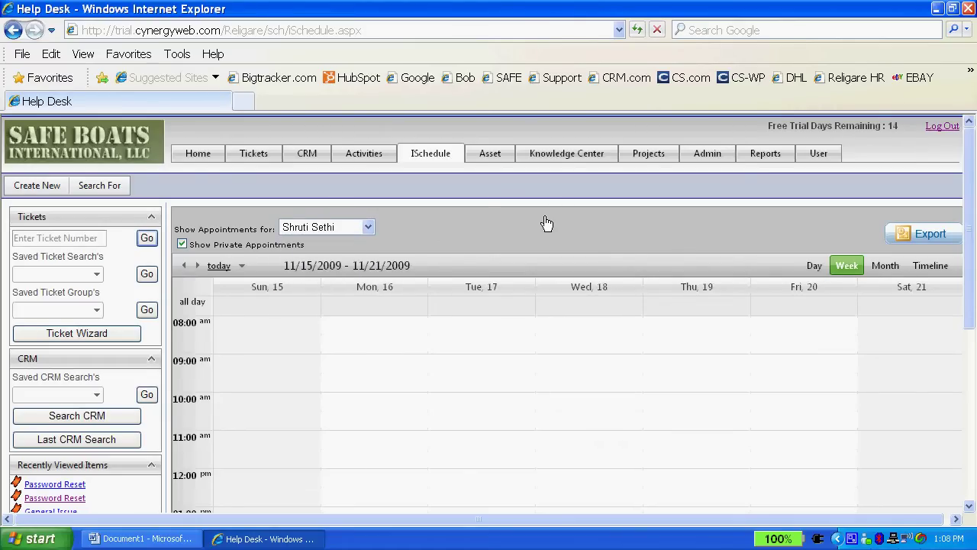
left_click(197, 155)
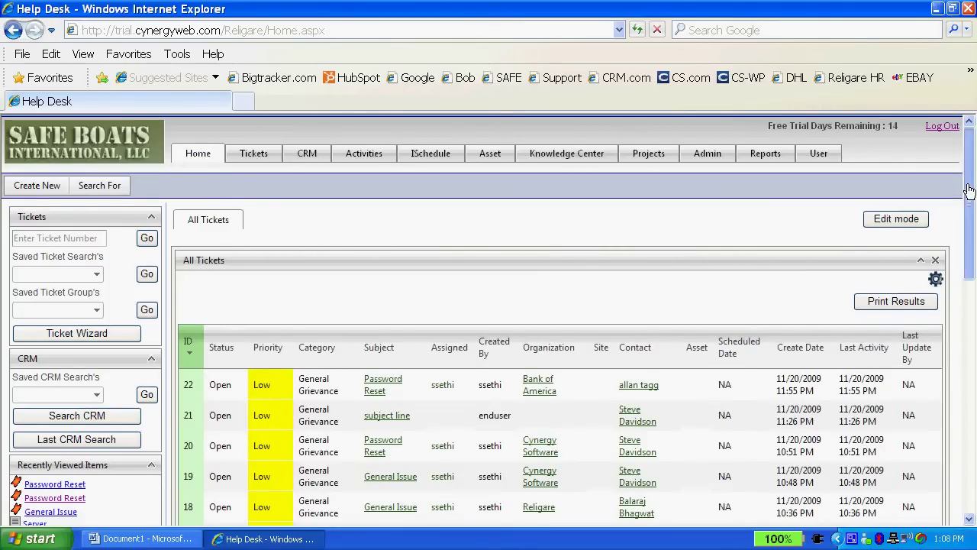
Open the CRM records search and switch it to searching Contacts.
left_click_drag(970, 191, 971, 228)
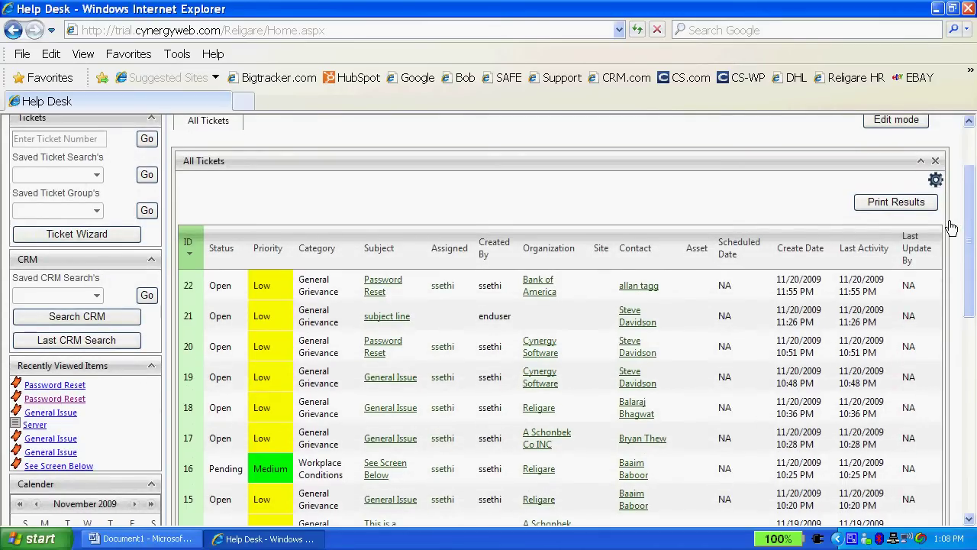
left_click_drag(970, 229, 970, 191)
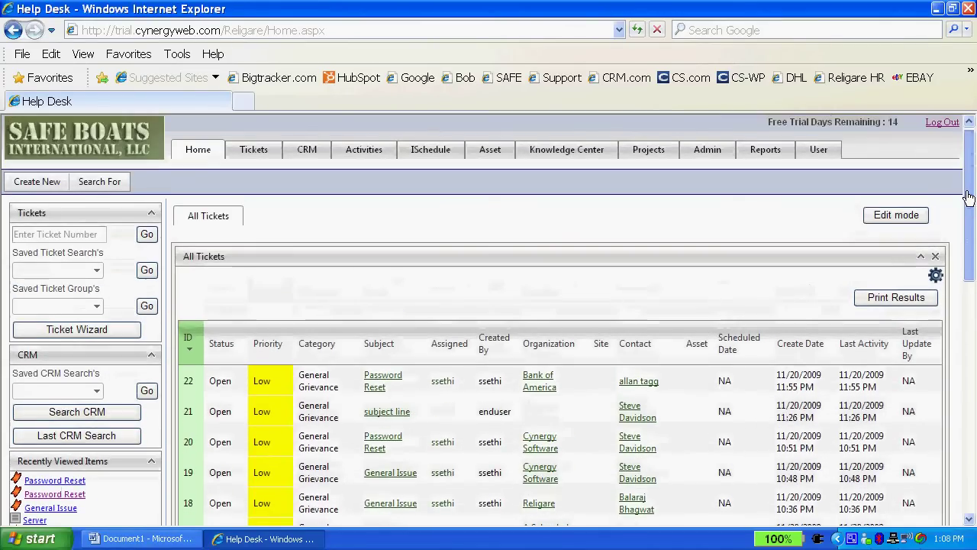
left_click(306, 150)
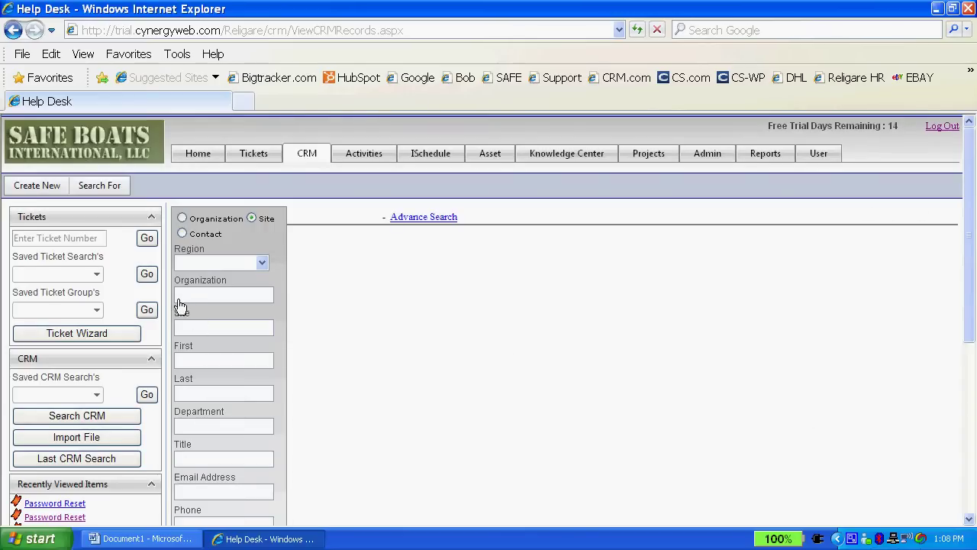
left_click(187, 297)
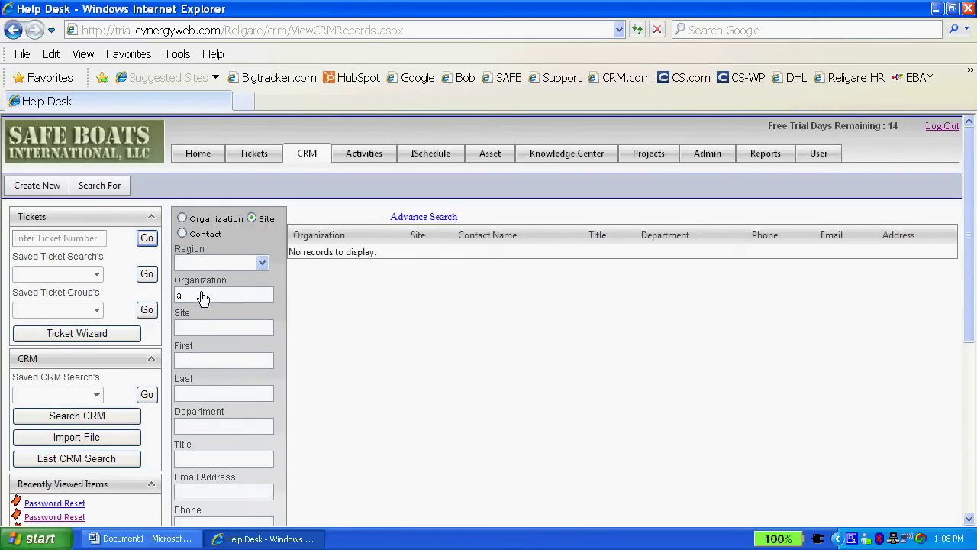
left_click(183, 233)
Filter contacts by organization 'a s', leaving A SAFE PLACE and A Schonbek Co INC.
left_click(195, 300)
key("Return")
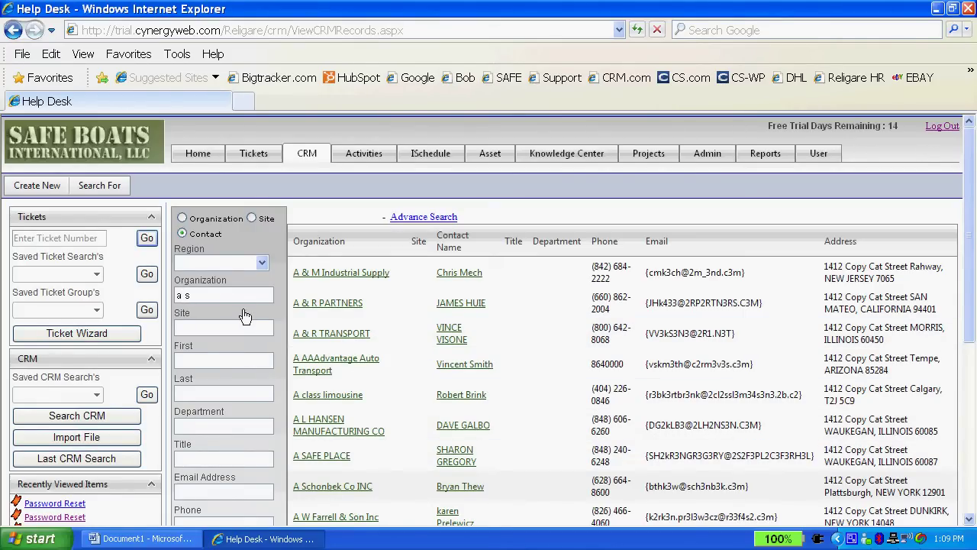
key("Return")
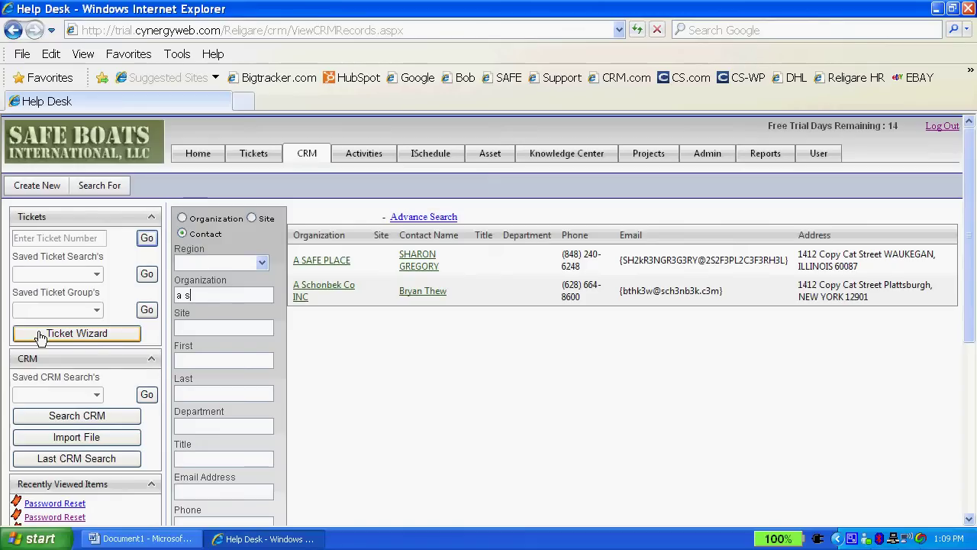
left_click(77, 442)
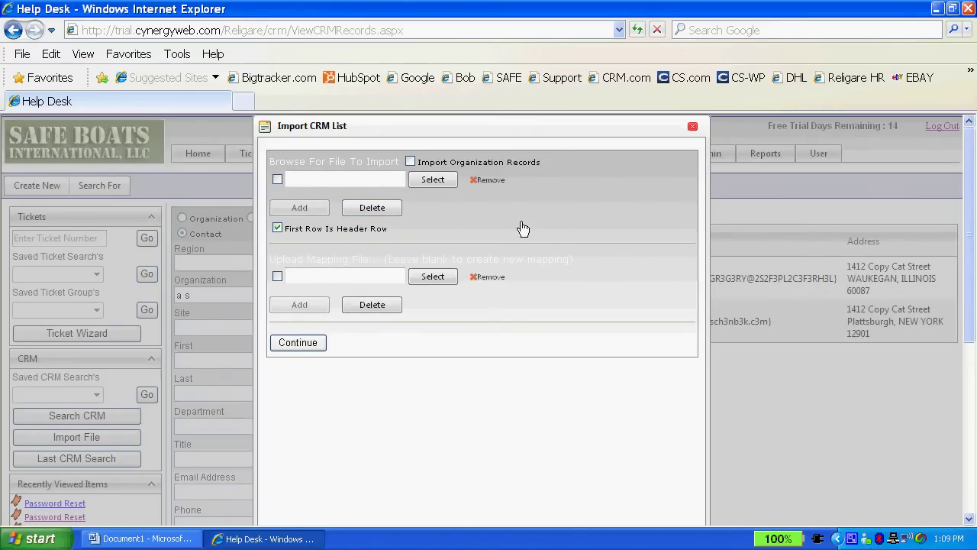
left_click(692, 128)
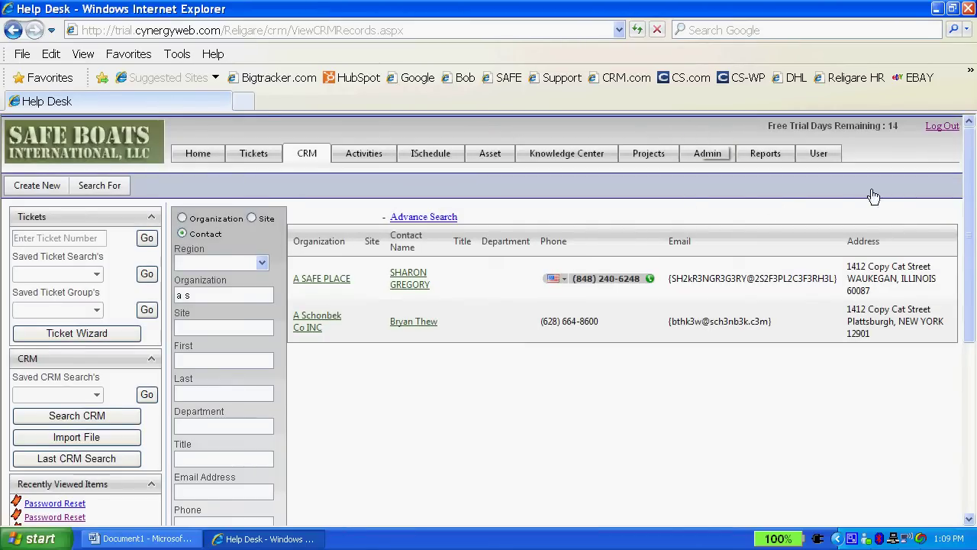